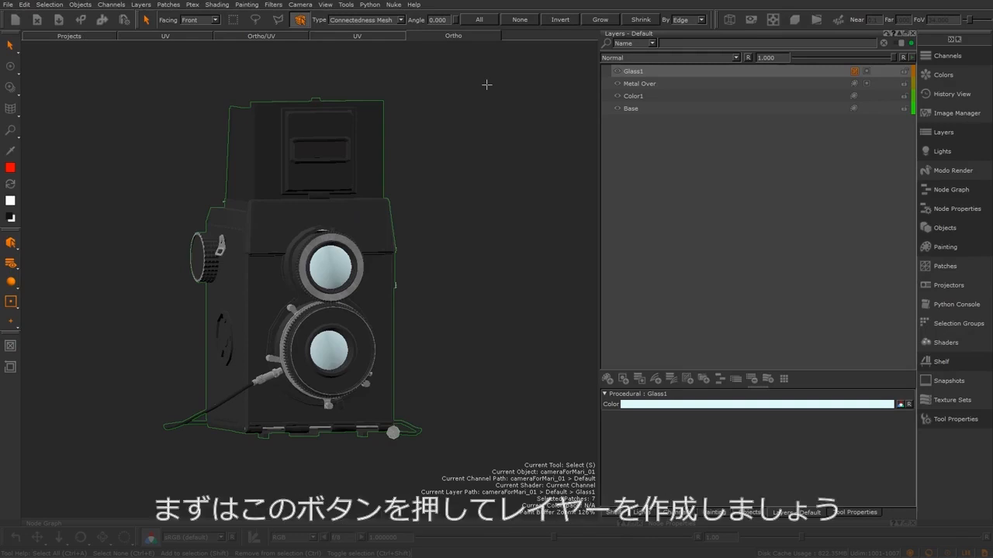
Step: Add a new paint layer, paint two red dots and a smile-shaped stroke on the camera's front, and bake the paint
{"action": "left_click", "coordinate": [607, 379]}
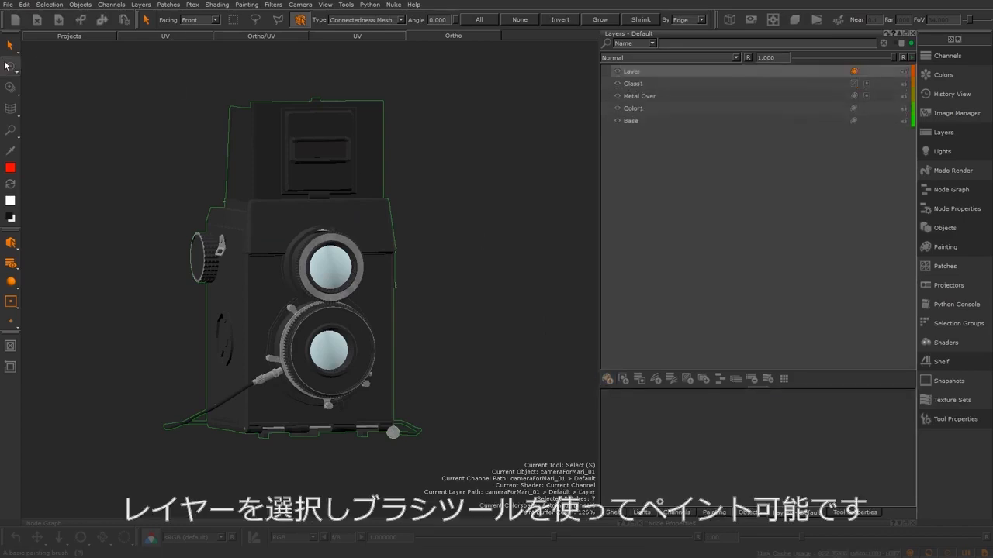
{"action": "left_click", "coordinate": [11, 66]}
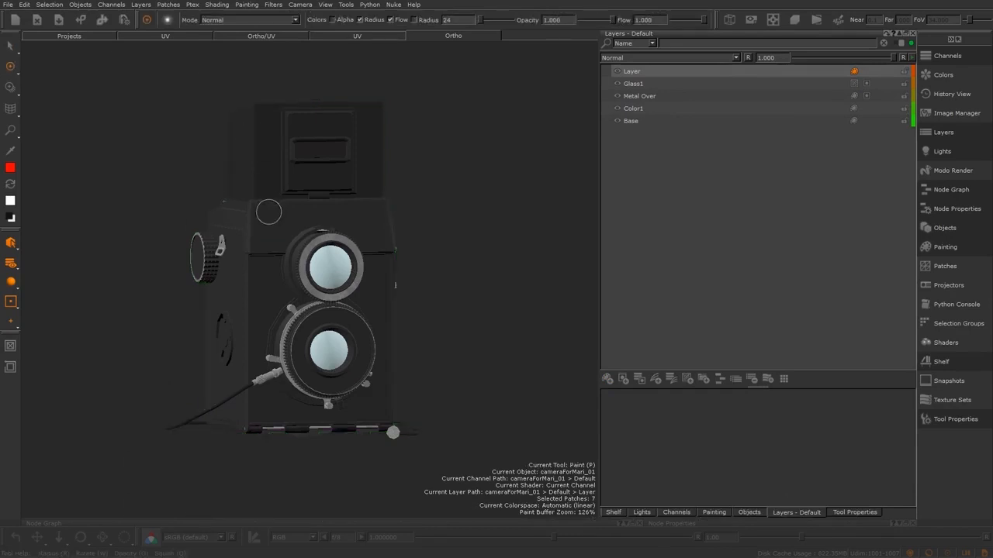
{"action": "left_click", "coordinate": [367, 220]}
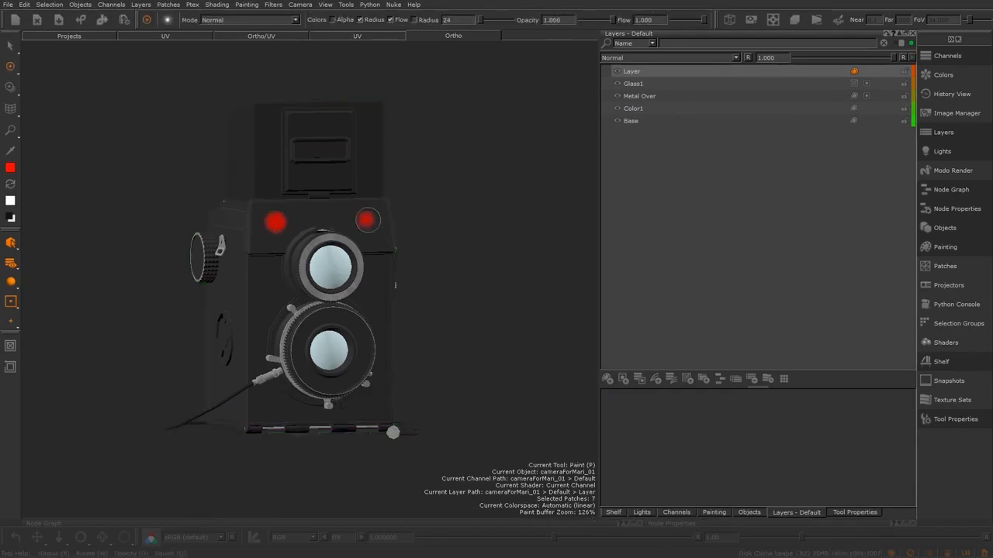
{"action": "mouse_move", "coordinate": [267, 262]}
{"action": "left_mouse_down"}
{"action": "mouse_move", "coordinate": [332, 309]}
{"action": "mouse_move", "coordinate": [378, 268]}
{"action": "left_mouse_up"}
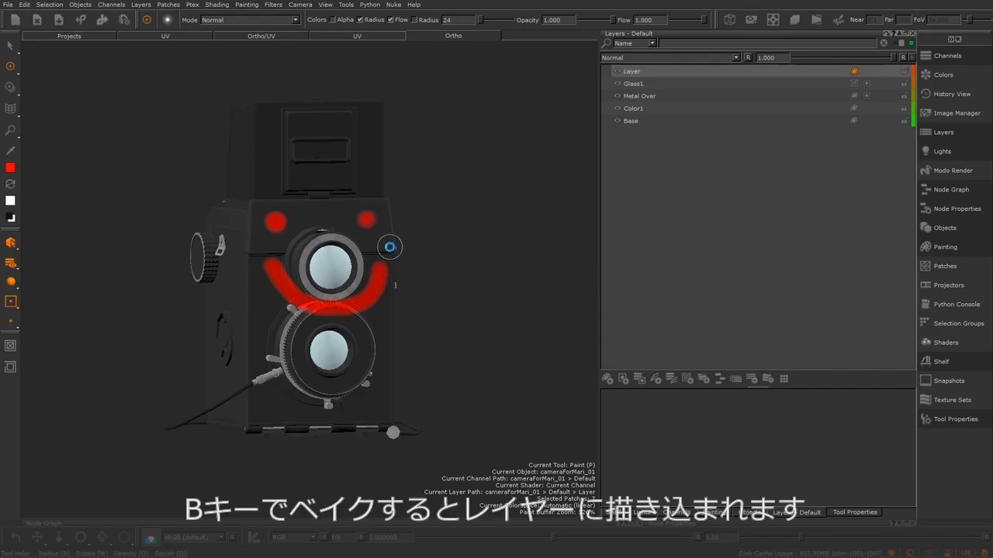
{"action": "key", "text": "b"}
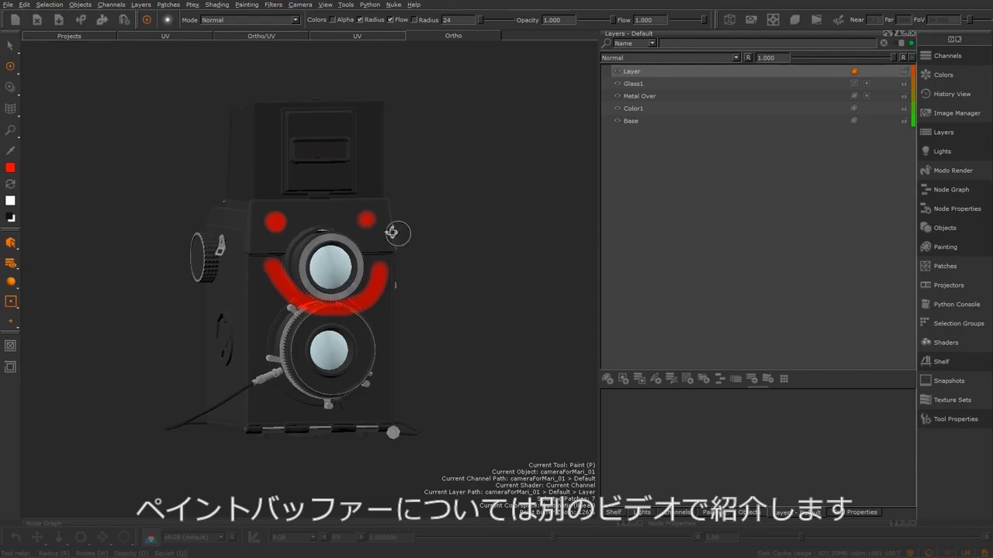
Step: Inspect the painted camera front, toggle the new layer's visibility off and on, and view the operations available for it
{"action": "left_click_drag", "start_coordinate": [394, 228], "coordinate": [398, 271], "text": "alt"}
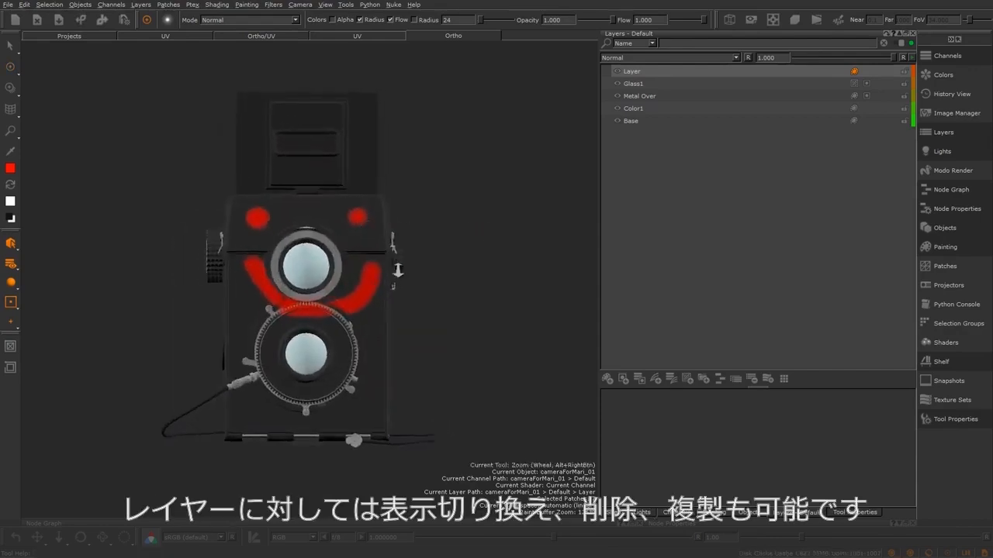
{"action": "right_click_drag", "start_coordinate": [398, 270], "coordinate": [442, 273], "text": "alt"}
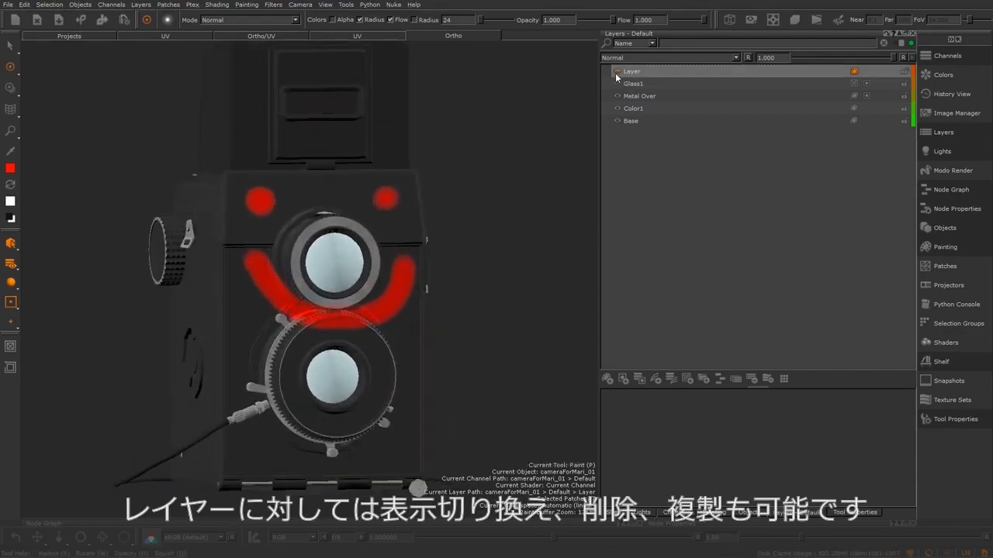
{"action": "left_click", "coordinate": [616, 72]}
{"action": "left_click", "coordinate": [616, 72]}
{"action": "right_click", "coordinate": [637, 69]}
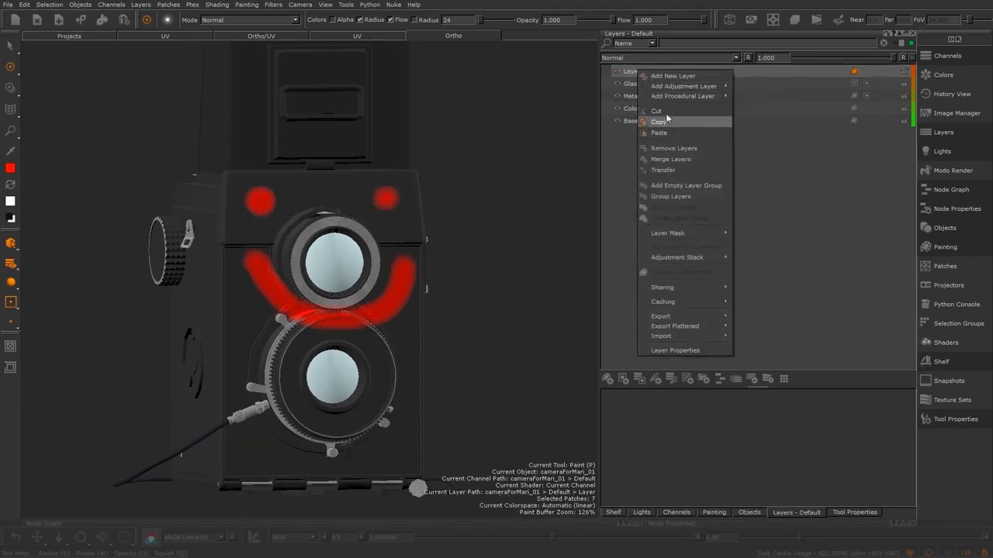
{"action": "left_click", "coordinate": [619, 130]}
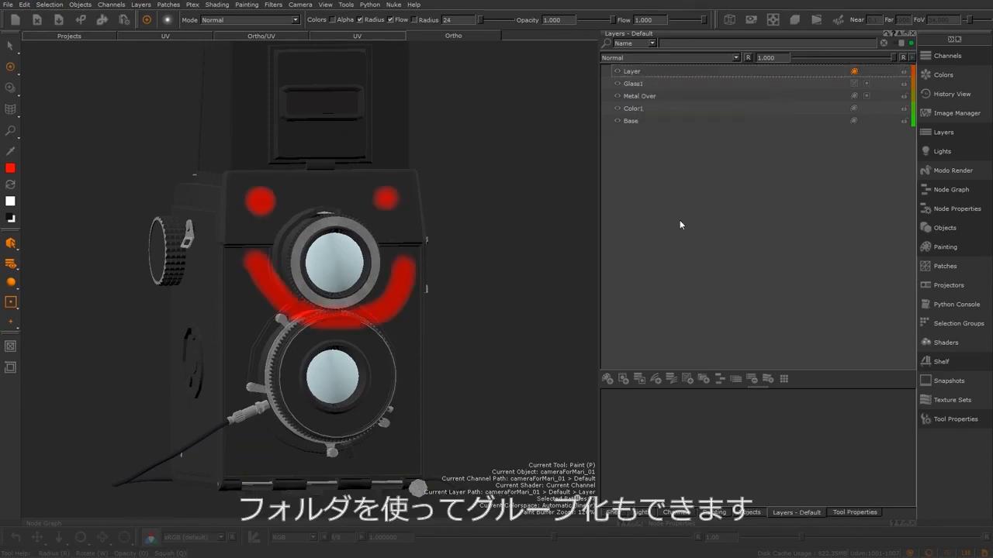
Step: Add an empty layer group, and add a Tiled procedural pattern layer above the painted layer
{"action": "left_click", "coordinate": [704, 379]}
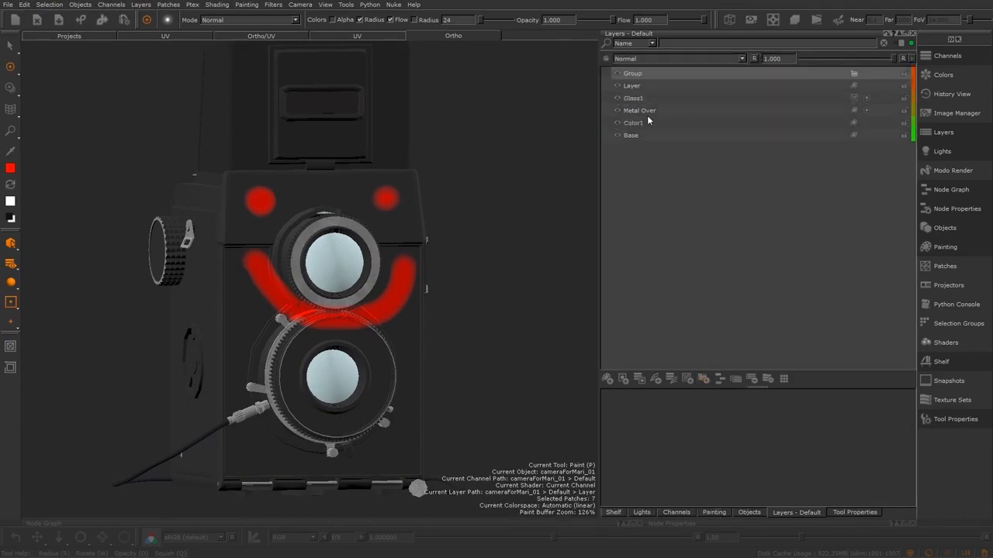
{"action": "left_click", "coordinate": [646, 85]}
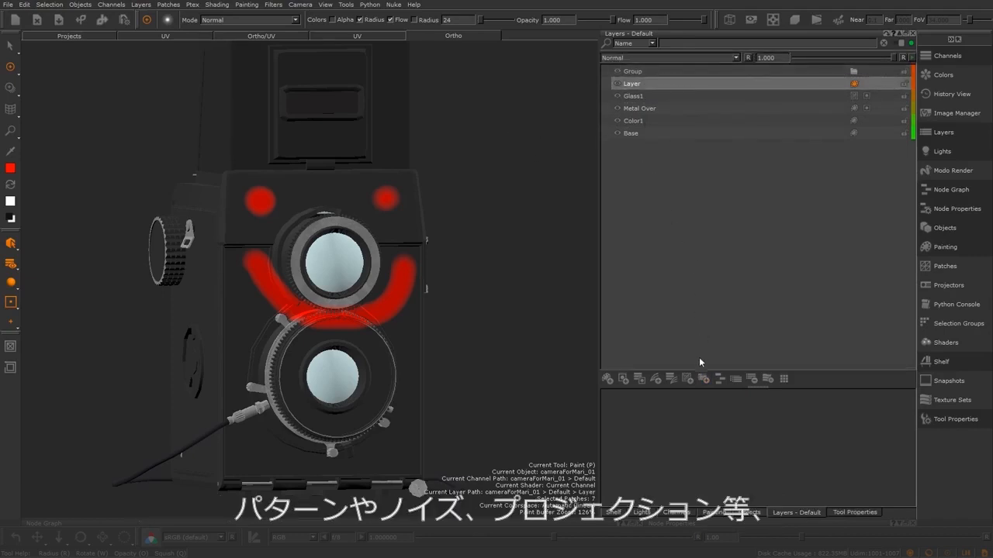
{"action": "left_click", "coordinate": [687, 379]}
{"action": "mouse_move", "coordinate": [709, 382]}
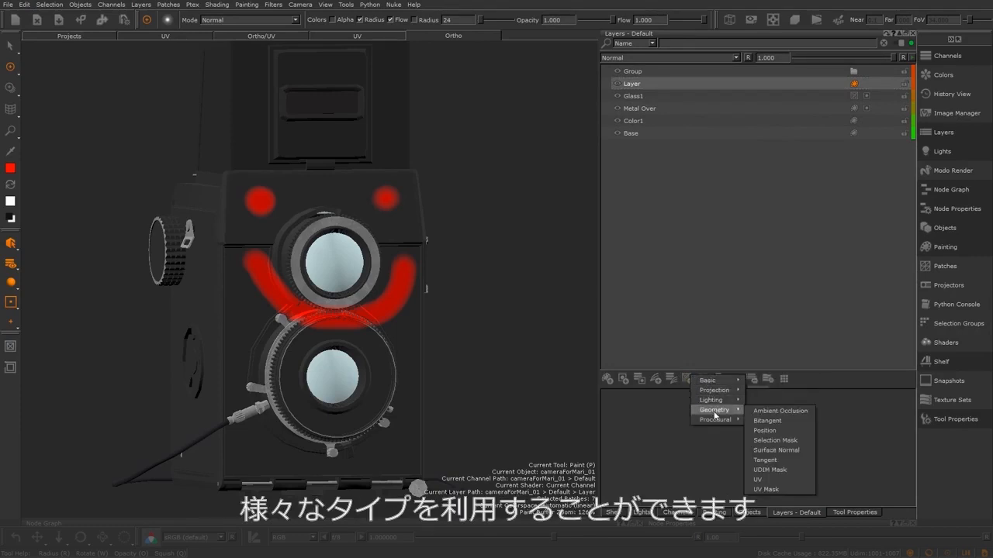
{"action": "mouse_move", "coordinate": [715, 423]}
{"action": "mouse_move", "coordinate": [771, 453]}
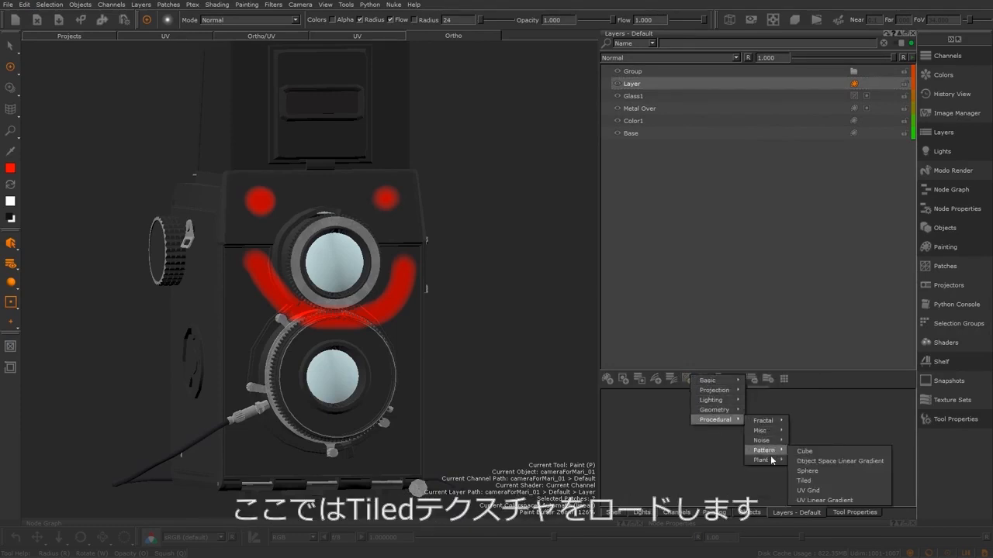
{"action": "left_click", "coordinate": [816, 480]}
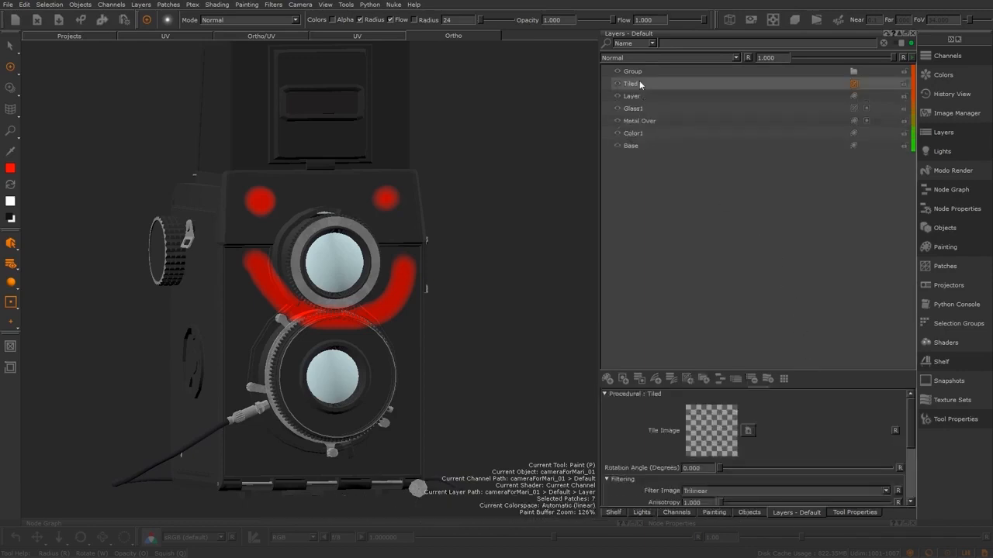
Step: Assign the MetalBare0115_1_M (1).jpg texture from the Image Manager as the Tiled layer's tile image
{"action": "left_click", "coordinate": [640, 85]}
{"action": "scroll", "coordinate": [776, 450], "scroll_direction": "down", "scroll_amount": 5}
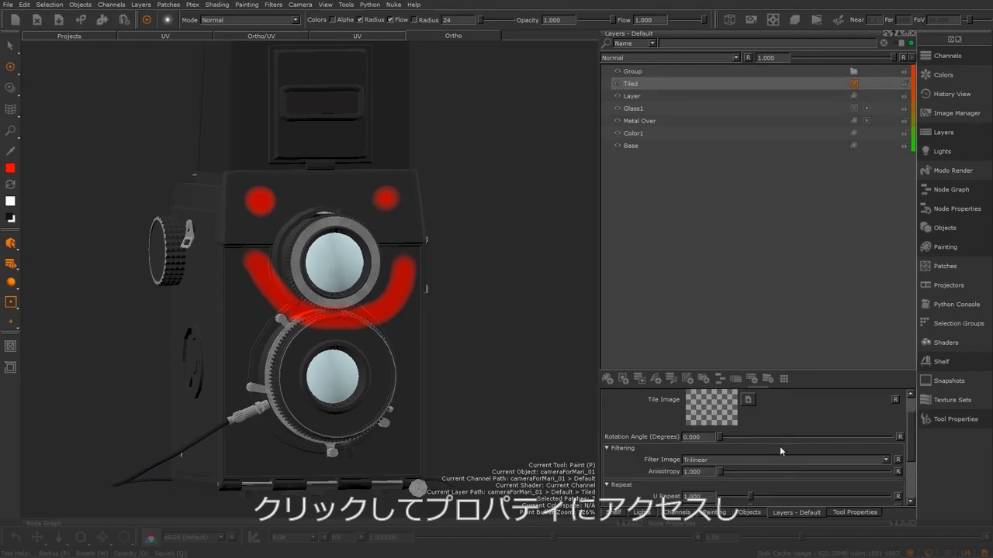
{"action": "scroll", "coordinate": [633, 422], "scroll_direction": "up", "scroll_amount": 5}
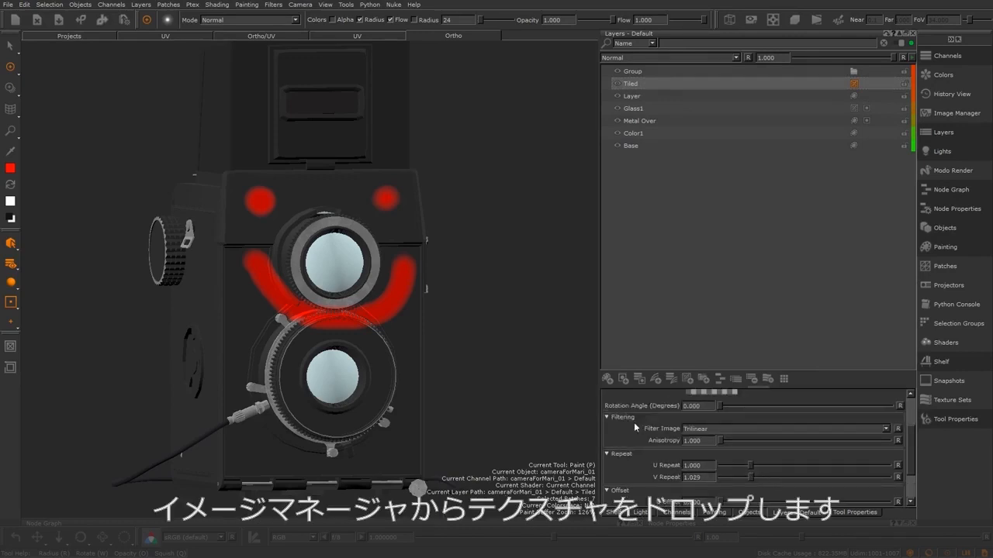
{"action": "left_click", "coordinate": [954, 112]}
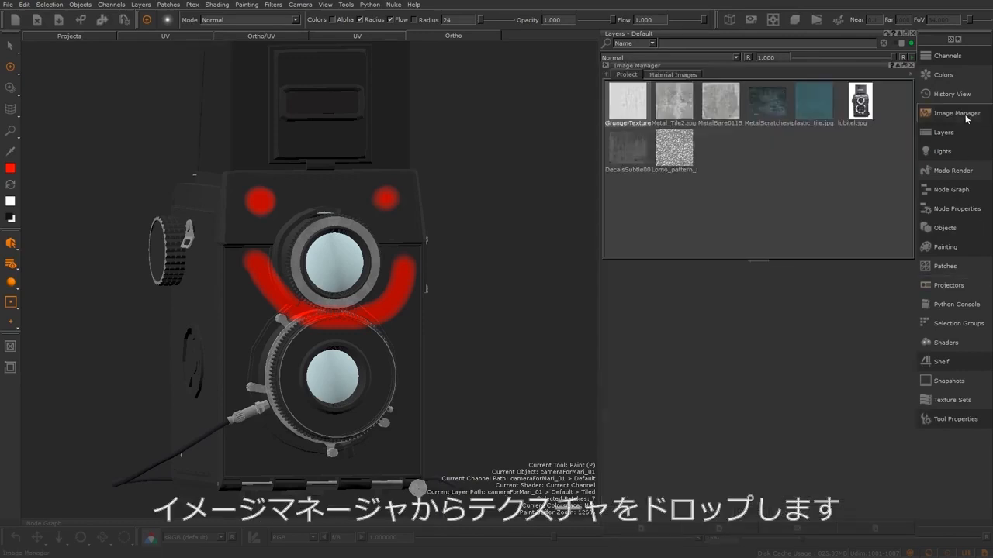
{"action": "left_click_drag", "start_coordinate": [628, 35], "coordinate": [361, 103]}
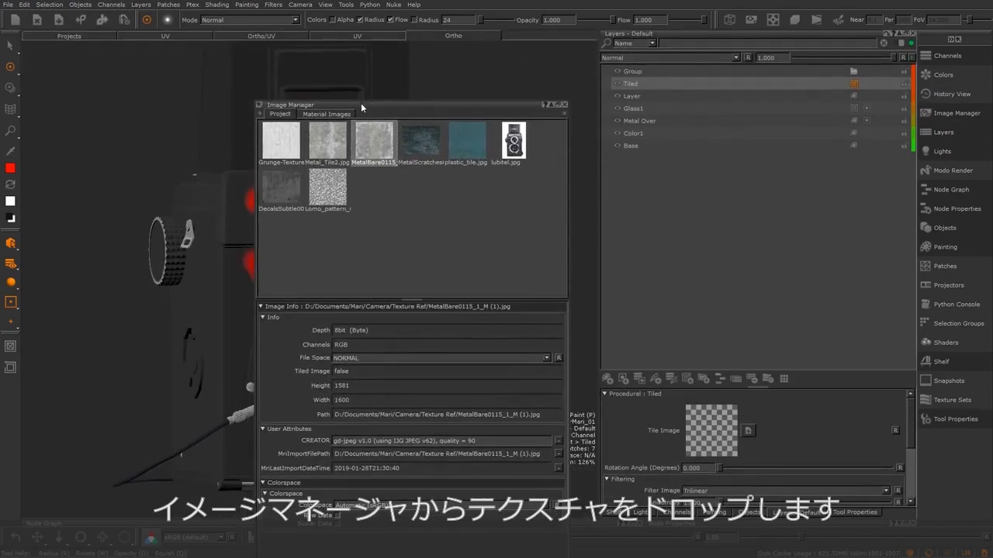
{"action": "left_click_drag", "start_coordinate": [365, 142], "coordinate": [711, 429]}
{"action": "left_click", "coordinate": [564, 104]}
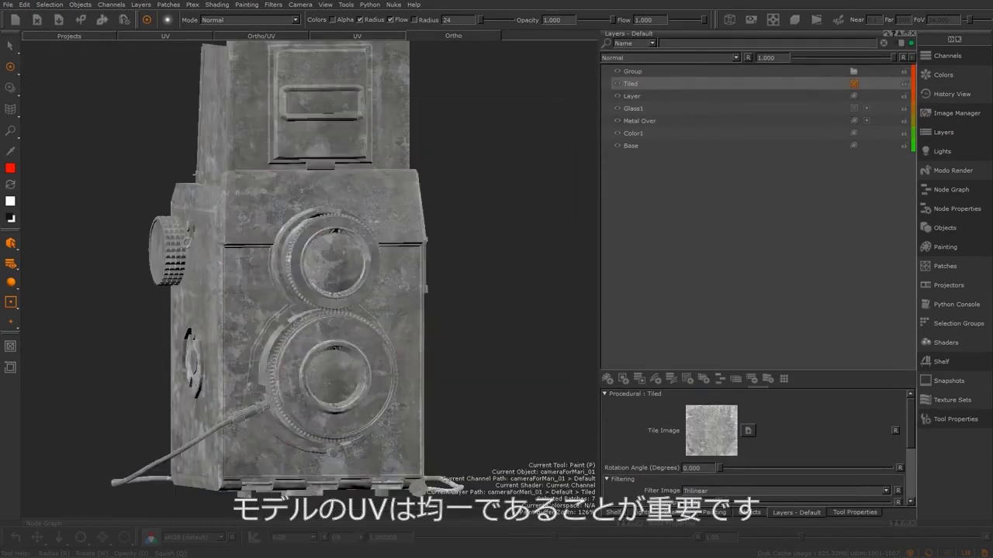
Step: Set the Tiled layer's U Repeat and V Repeat to 5 and check the texture's tiling on the camera
{"action": "scroll", "coordinate": [683, 434], "scroll_direction": "down", "scroll_amount": 3}
{"action": "left_click", "coordinate": [691, 465]}
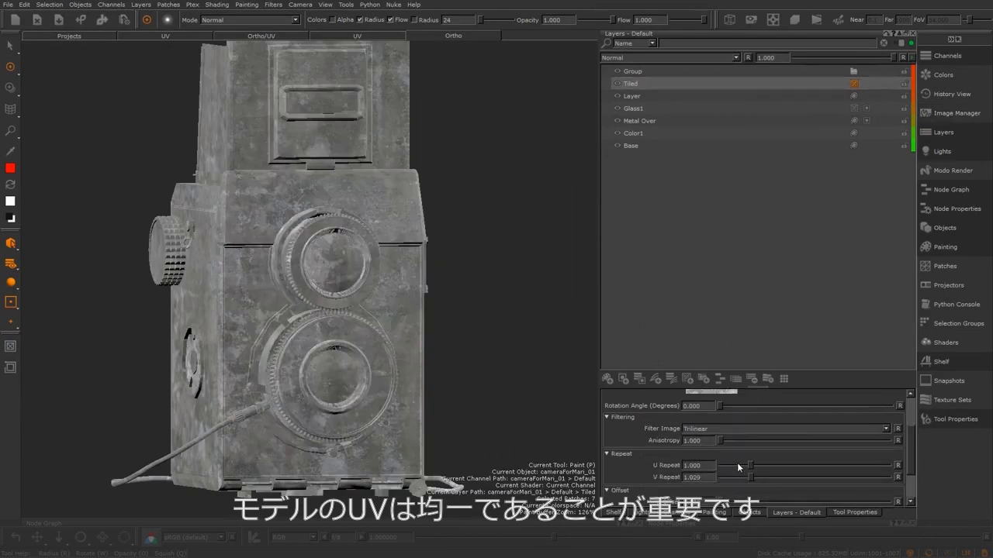
{"action": "type", "text": "5"}
{"action": "key", "text": "Tab"}
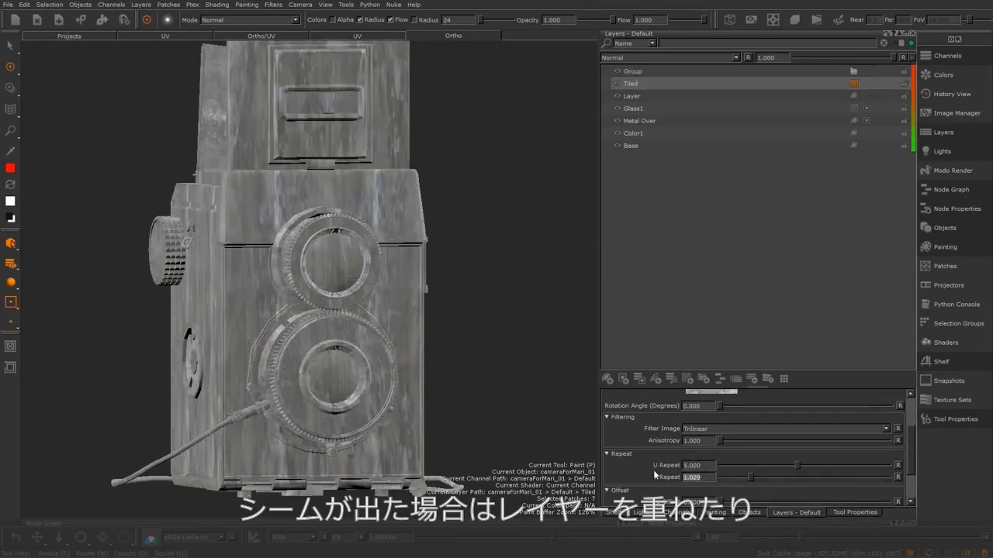
{"action": "type", "text": "5"}
{"action": "key", "text": "Return"}
{"action": "mouse_move", "coordinate": [427, 314]}
{"action": "left_mouse_down", "text": "alt"}
{"action": "mouse_move", "coordinate": [509, 258]}
{"action": "mouse_move", "coordinate": [543, 248]}
{"action": "mouse_move", "coordinate": [272, 250]}
{"action": "mouse_move", "coordinate": [388, 250]}
{"action": "mouse_move", "coordinate": [356, 248]}
{"action": "left_mouse_up", "text": "alt"}
{"action": "right_click_drag", "start_coordinate": [355, 248], "coordinate": [330, 245], "text": "alt"}
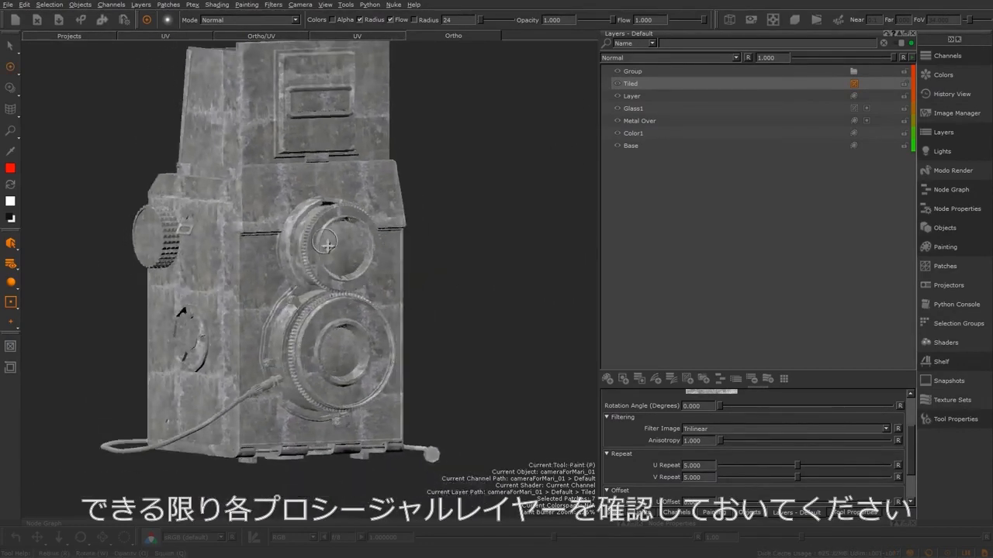
{"action": "middle_click_drag", "start_coordinate": [328, 245], "coordinate": [330, 269], "text": "alt"}
{"action": "left_click_drag", "start_coordinate": [329, 268], "coordinate": [343, 269], "text": "alt"}
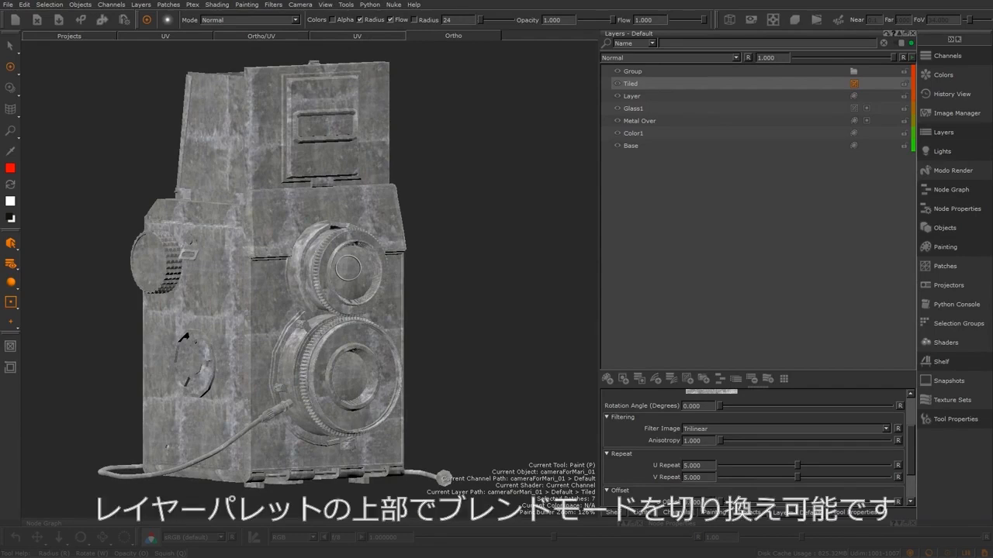
Step: Try the Multiply blend mode and the Add blend mode on the Tiled layer
{"action": "left_click", "coordinate": [662, 58]}
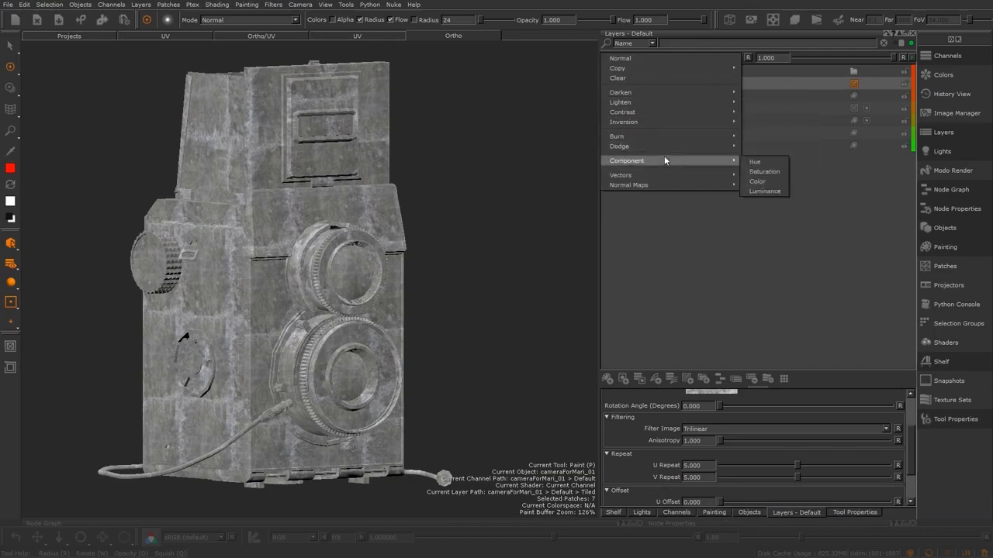
{"action": "mouse_move", "coordinate": [658, 65]}
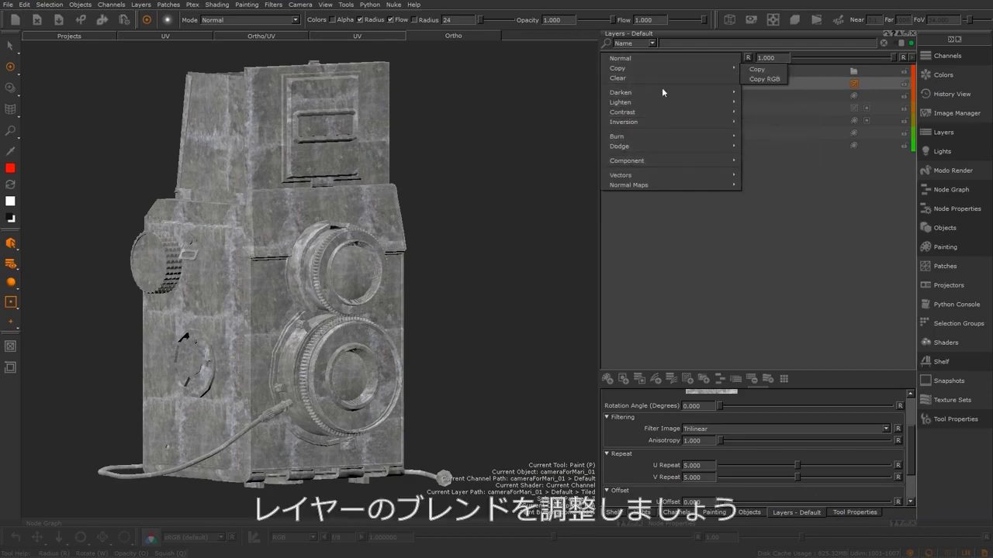
{"action": "left_click", "coordinate": [763, 98]}
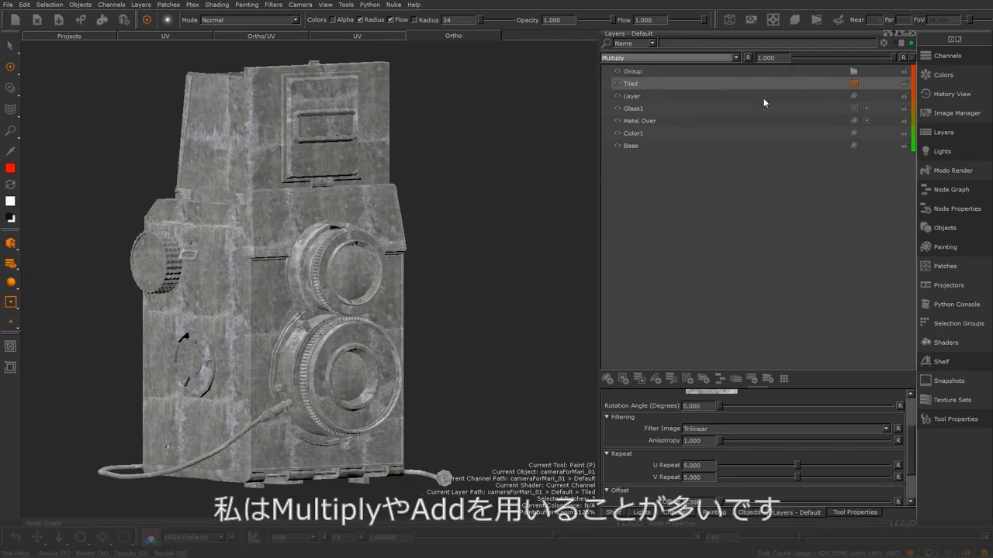
{"action": "left_click", "coordinate": [668, 58]}
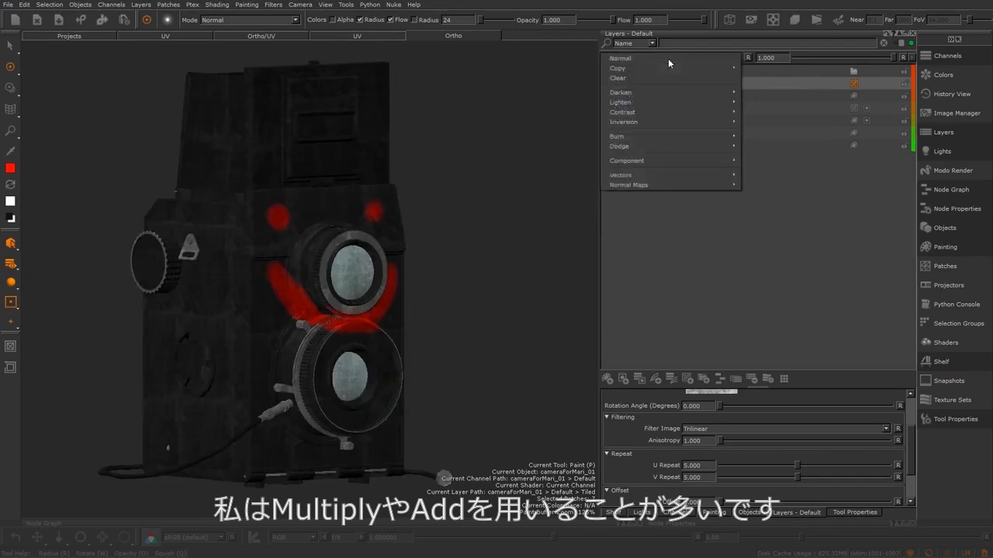
{"action": "mouse_move", "coordinate": [692, 103]}
{"action": "left_click", "coordinate": [762, 134]}
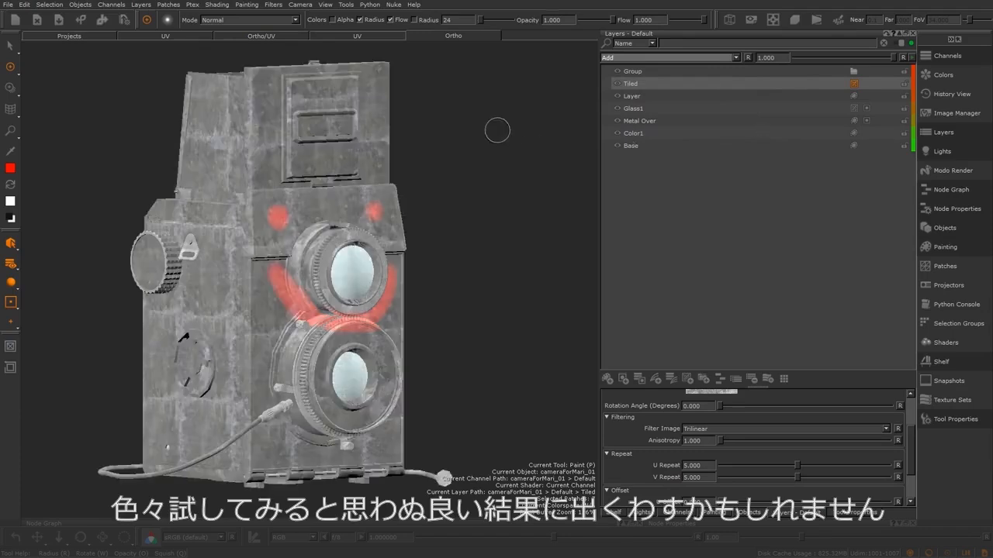
Step: Inspect the blended texture around the camera and return the Tiled layer's blend mode to Normal
{"action": "left_click_drag", "start_coordinate": [518, 133], "coordinate": [467, 124], "text": "alt"}
{"action": "left_click", "coordinate": [632, 61]}
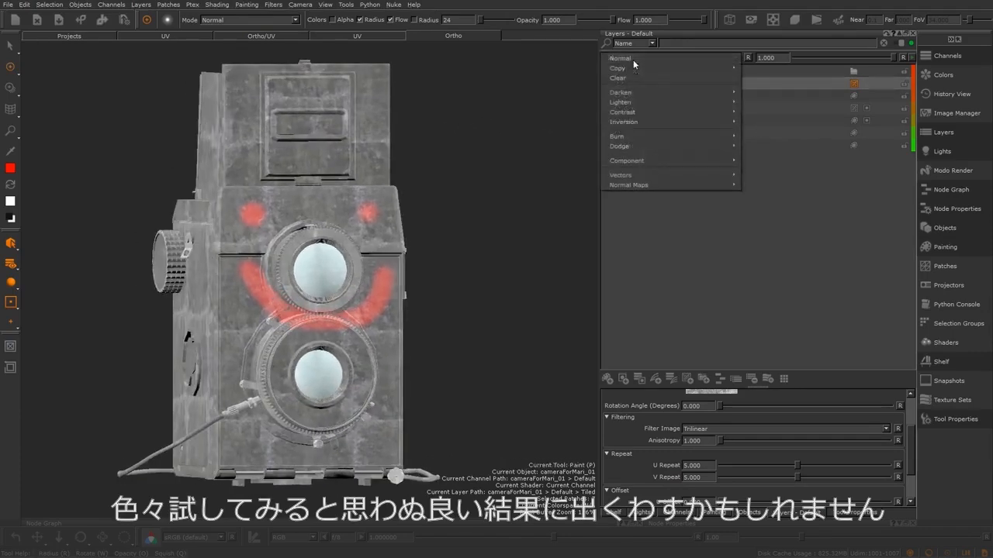
{"action": "left_click", "coordinate": [534, 90]}
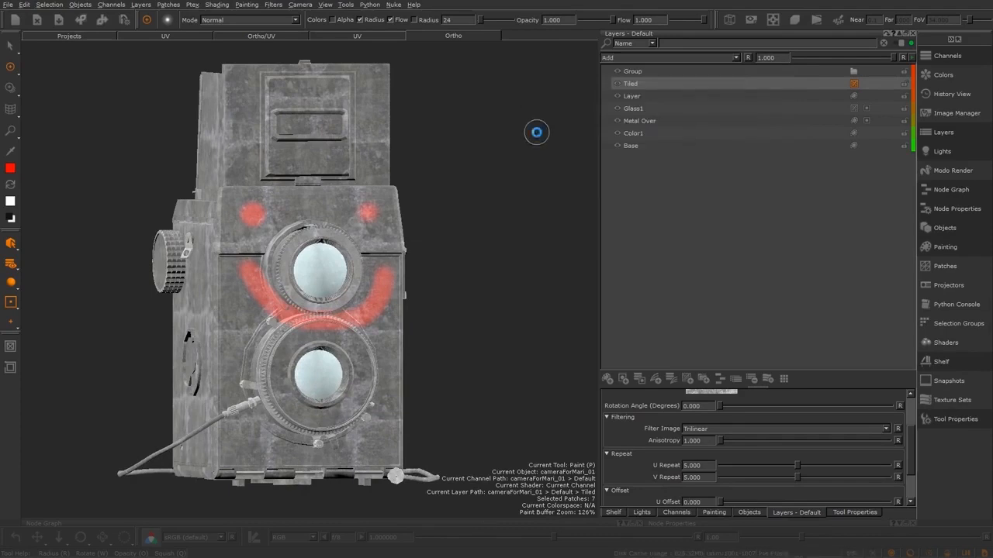
{"action": "left_click_drag", "start_coordinate": [536, 133], "coordinate": [597, 101], "text": "alt"}
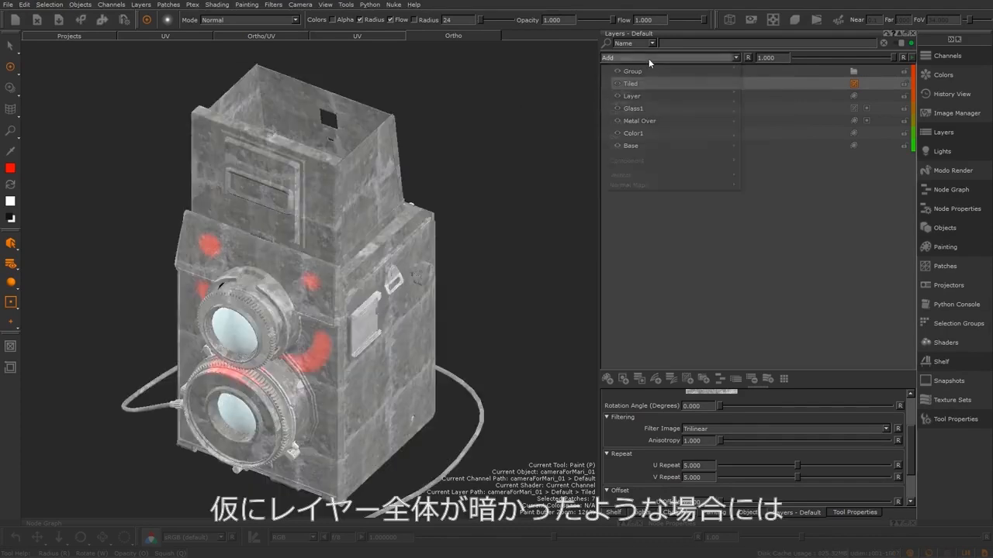
{"action": "left_click", "coordinate": [649, 58]}
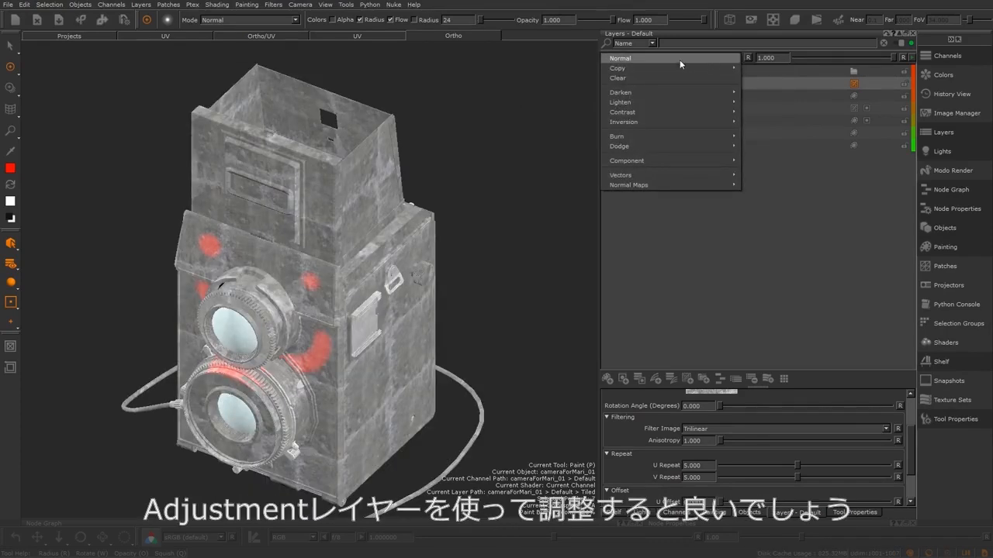
{"action": "left_click", "coordinate": [638, 59]}
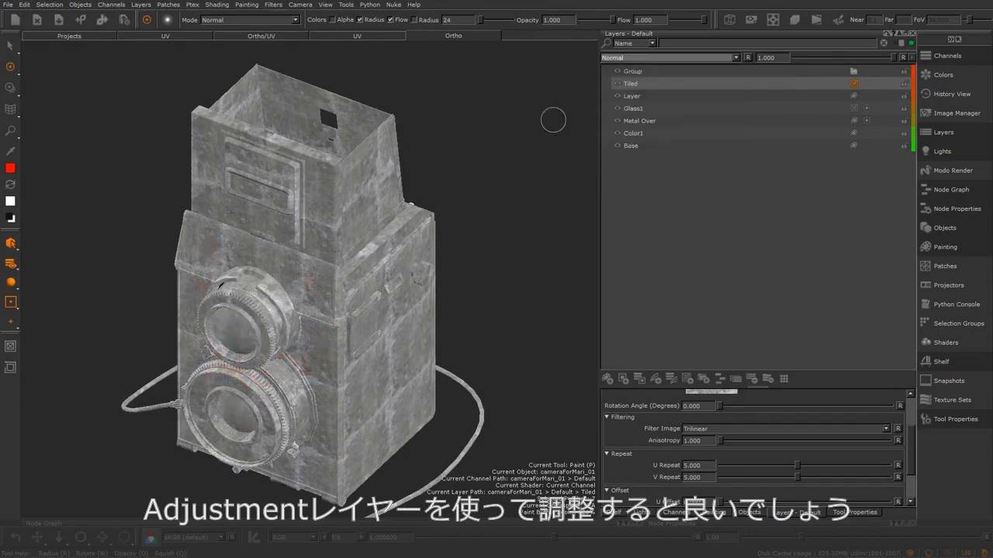
Step: Add a Levels adjustment layer above the Tiled layer and set its Input Level Mid to about 0.482
{"action": "mouse_move", "coordinate": [451, 261]}
{"action": "left_mouse_down", "text": "alt"}
{"action": "mouse_move", "coordinate": [432, 278]}
{"action": "mouse_move", "coordinate": [455, 258]}
{"action": "left_mouse_up", "text": "alt"}
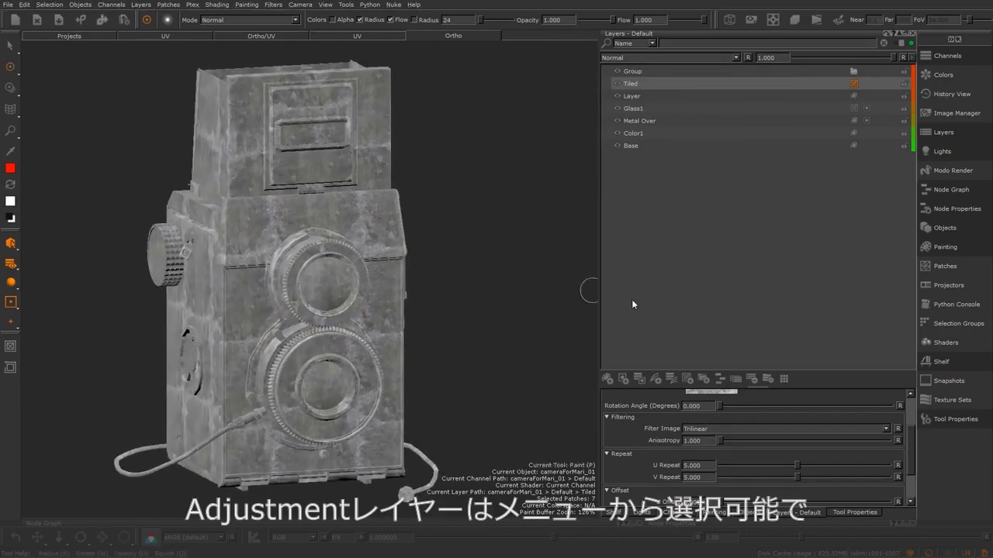
{"action": "left_click", "coordinate": [656, 378]}
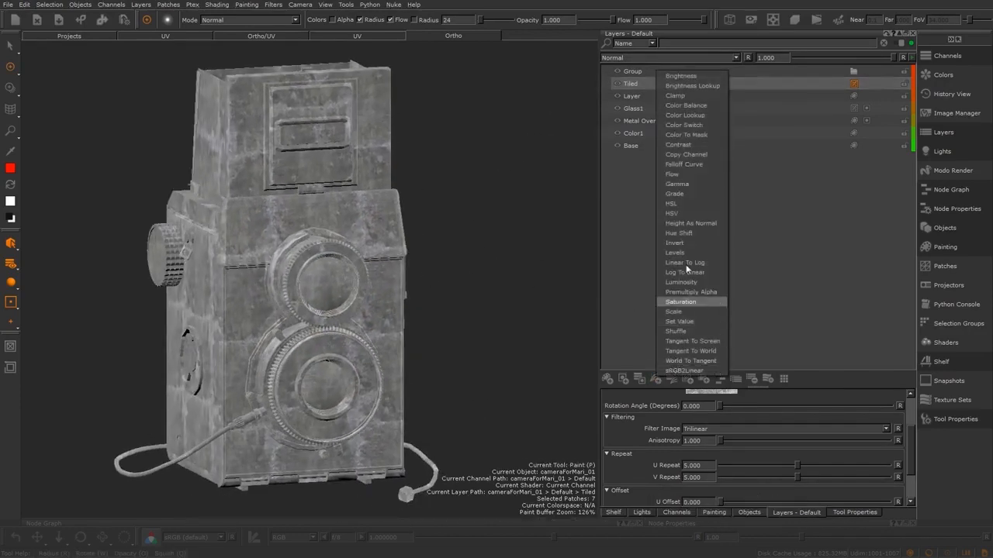
{"action": "left_click", "coordinate": [688, 252]}
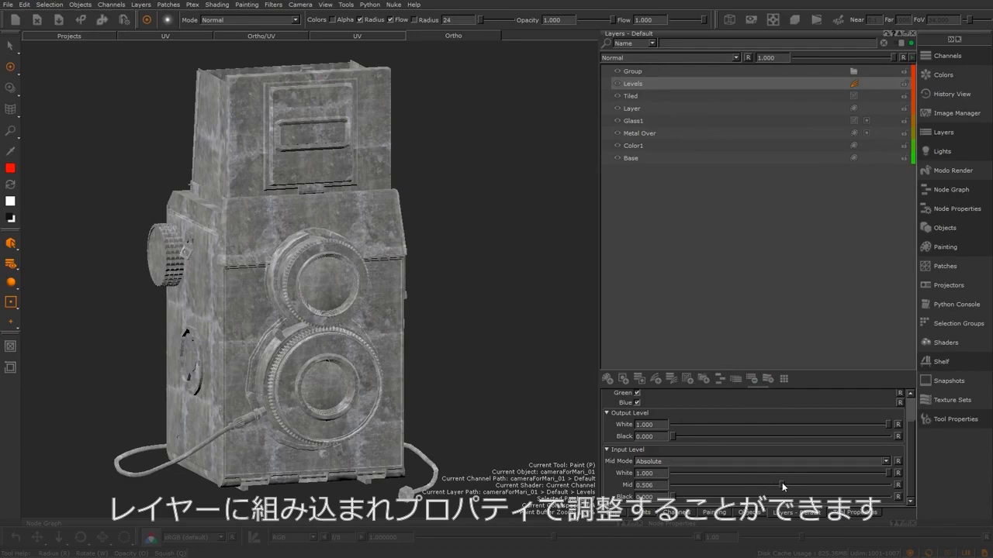
{"action": "mouse_move", "coordinate": [782, 482]}
{"action": "left_mouse_down"}
{"action": "mouse_move", "coordinate": [829, 480]}
{"action": "mouse_move", "coordinate": [727, 474]}
{"action": "mouse_move", "coordinate": [802, 480]}
{"action": "mouse_move", "coordinate": [775, 482]}
{"action": "left_mouse_up"}
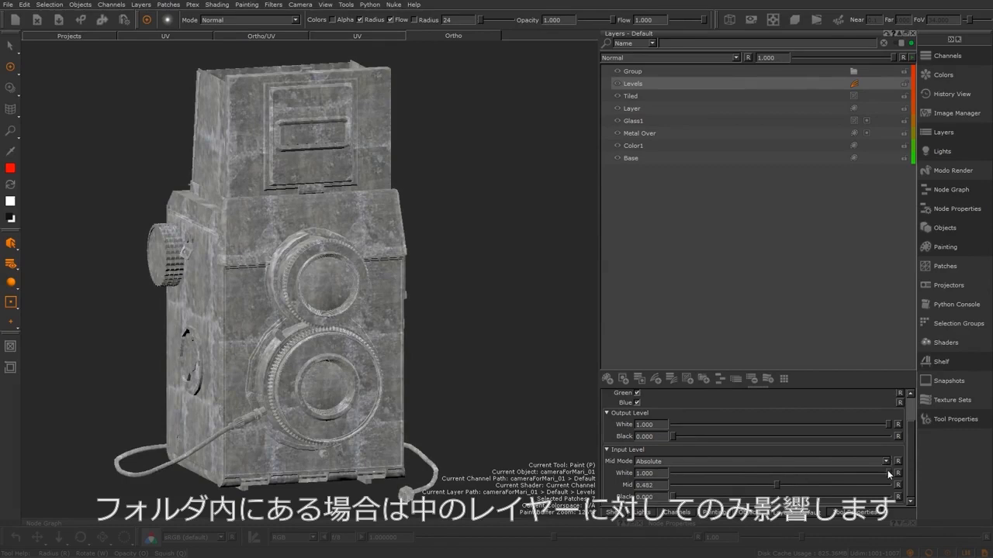
{"action": "mouse_move", "coordinate": [887, 471]}
{"action": "left_mouse_down"}
{"action": "mouse_move", "coordinate": [829, 469]}
{"action": "mouse_move", "coordinate": [892, 475]}
{"action": "left_mouse_up"}
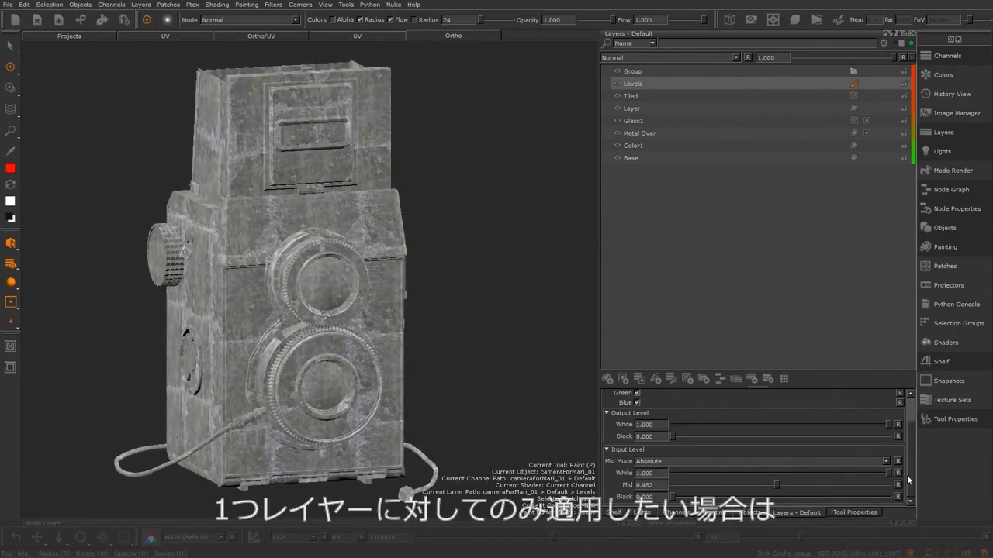
{"action": "left_click", "coordinate": [641, 95]}
{"action": "right_click", "coordinate": [640, 94]}
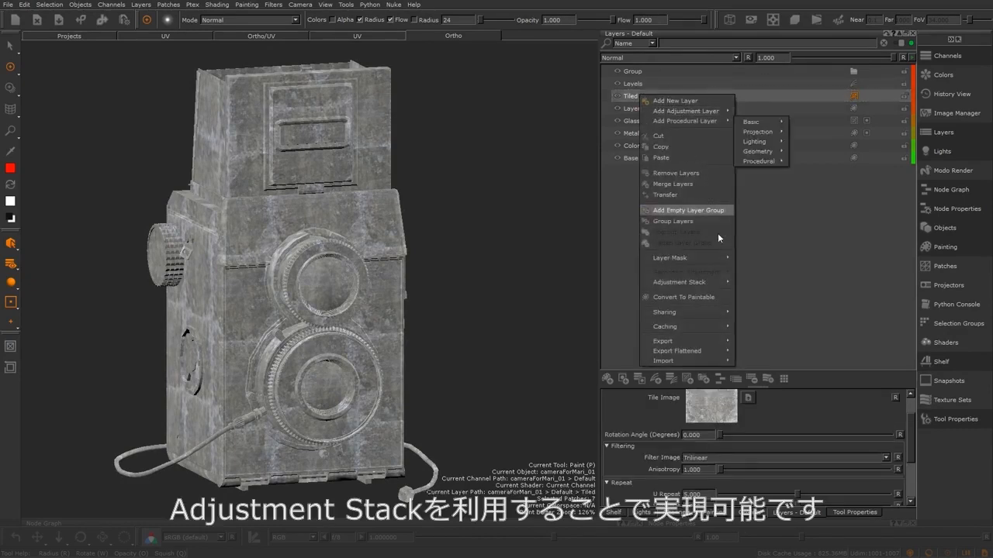
{"action": "mouse_move", "coordinate": [720, 283]}
{"action": "mouse_move", "coordinate": [823, 284]}
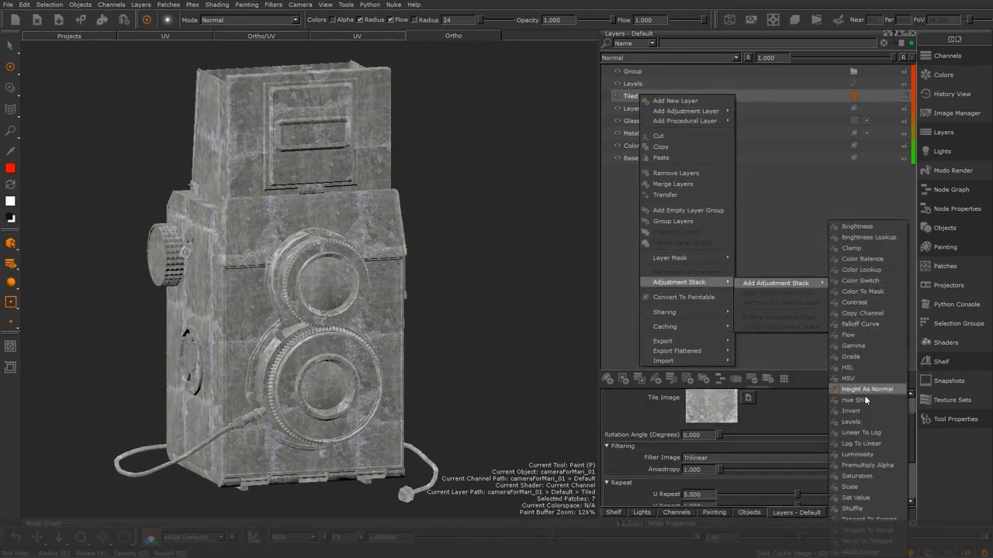
{"action": "left_click", "coordinate": [778, 232]}
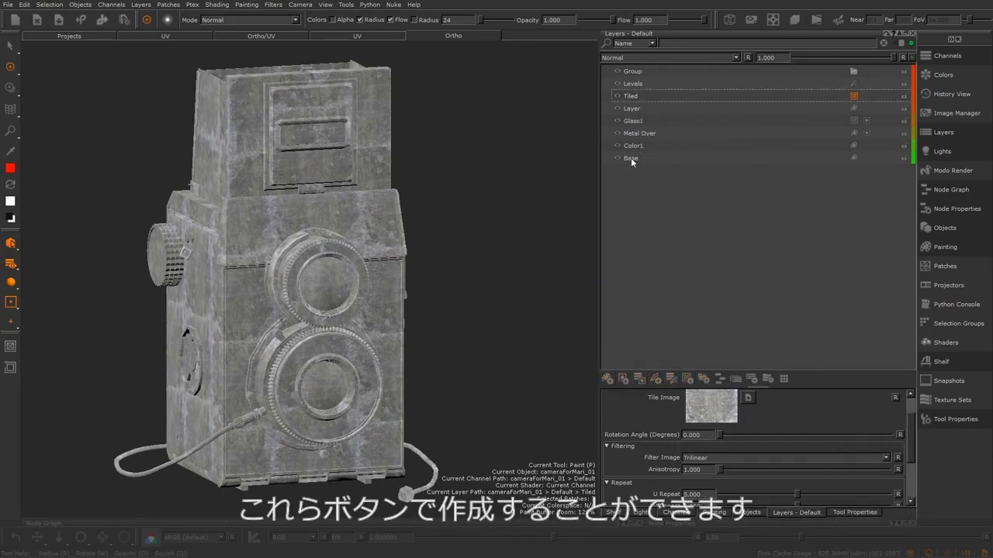
Step: Add an adjustment stack with a Levels adjustment to the Tiled layer and open the stack's Levels1 entry
{"action": "right_click", "coordinate": [637, 98]}
{"action": "mouse_move", "coordinate": [693, 287]}
{"action": "mouse_move", "coordinate": [779, 288]}
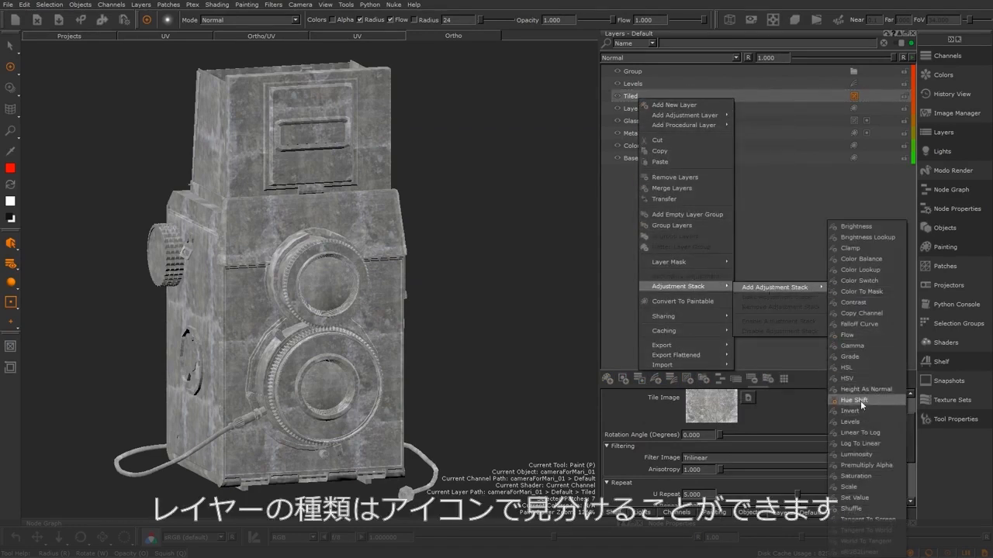
{"action": "left_click", "coordinate": [863, 423]}
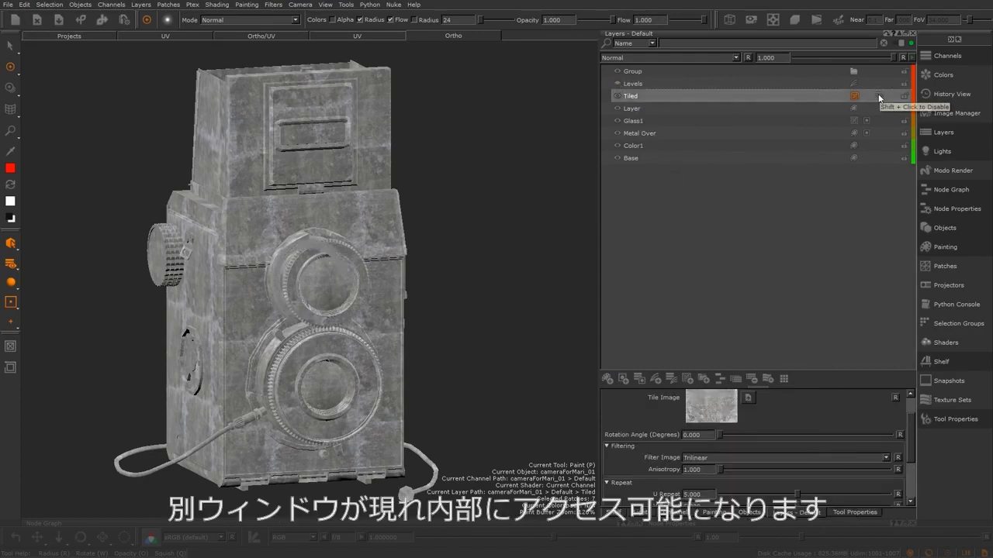
{"action": "left_click", "coordinate": [879, 96]}
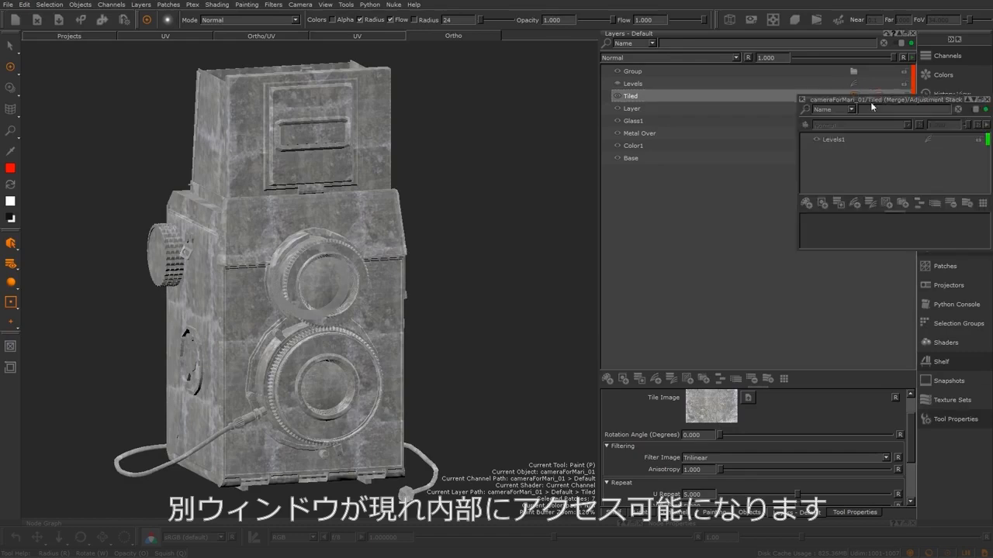
{"action": "left_click", "coordinate": [843, 136]}
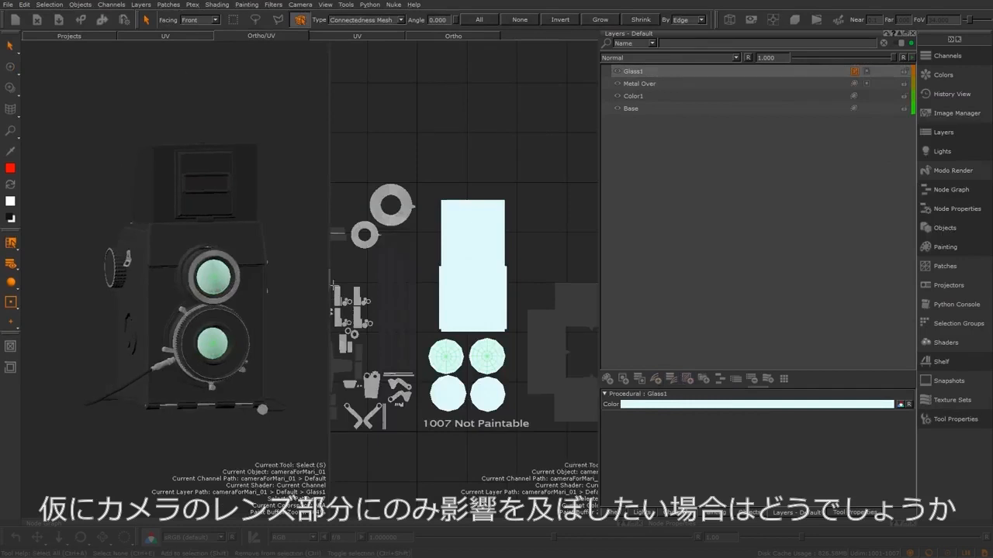
Step: Add an HSV adjustment layer above Glass1 with Saturation Scale about 5.436 and Hue Shift about -135.112
{"action": "left_click_drag", "start_coordinate": [332, 284], "coordinate": [377, 284]}
{"action": "left_click", "coordinate": [655, 380]}
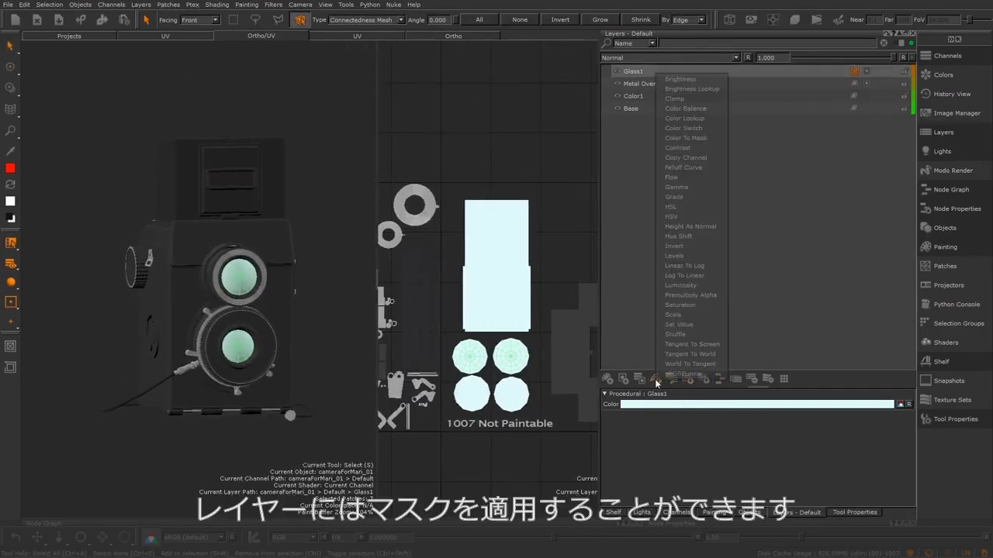
{"action": "left_click", "coordinate": [682, 214]}
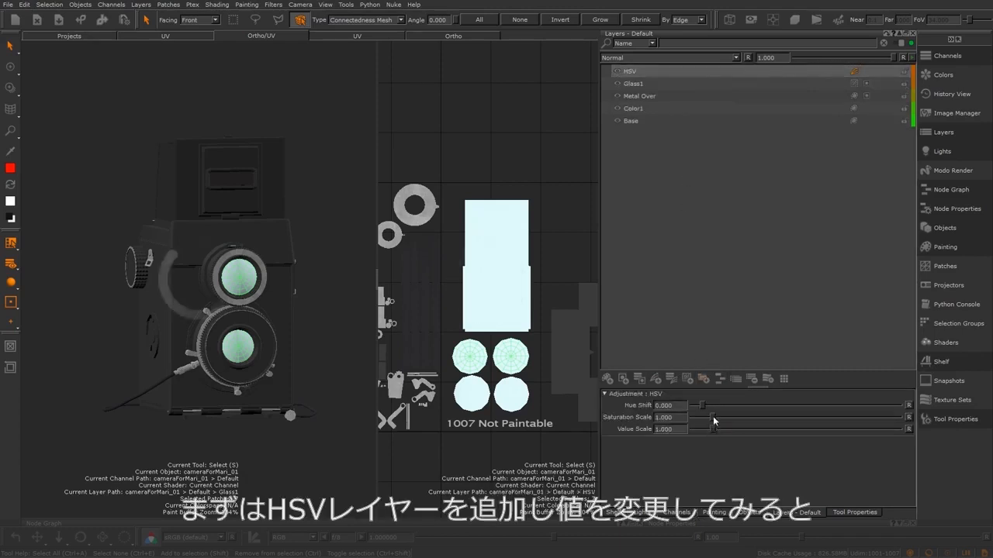
{"action": "left_click_drag", "start_coordinate": [713, 416], "coordinate": [805, 417]}
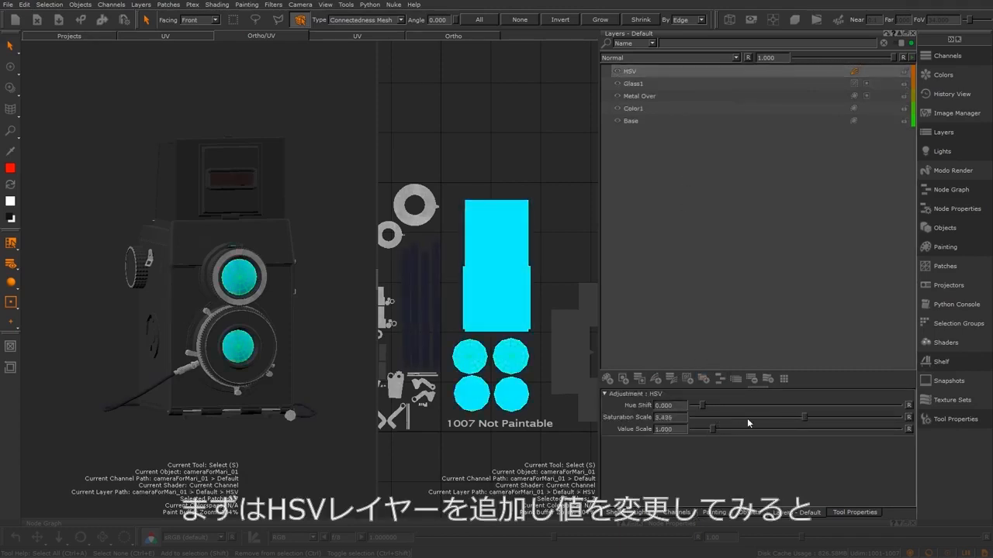
{"action": "left_click_drag", "start_coordinate": [703, 404], "coordinate": [722, 402]}
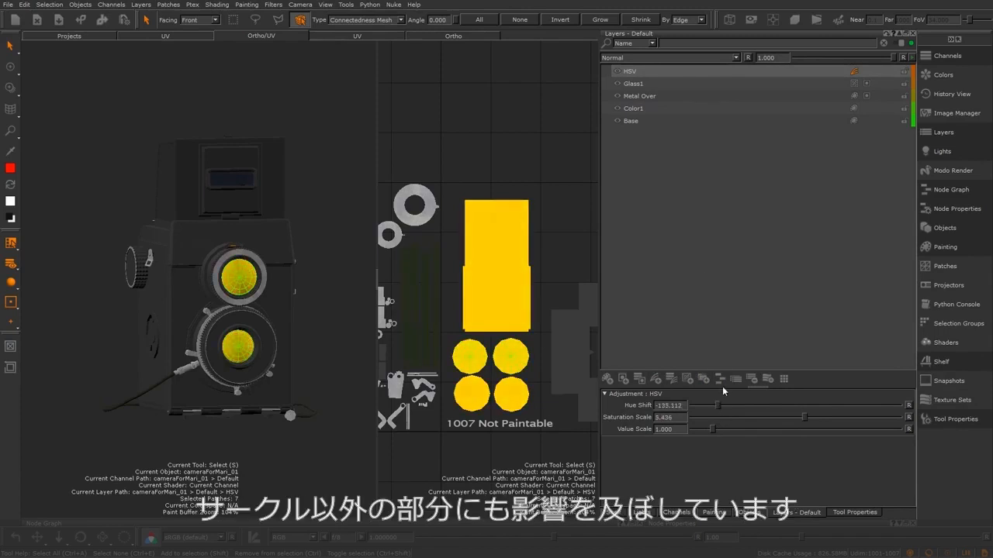
Step: Add a Hide All layer mask to the HSV adjustment layer
{"action": "right_click", "coordinate": [628, 70]}
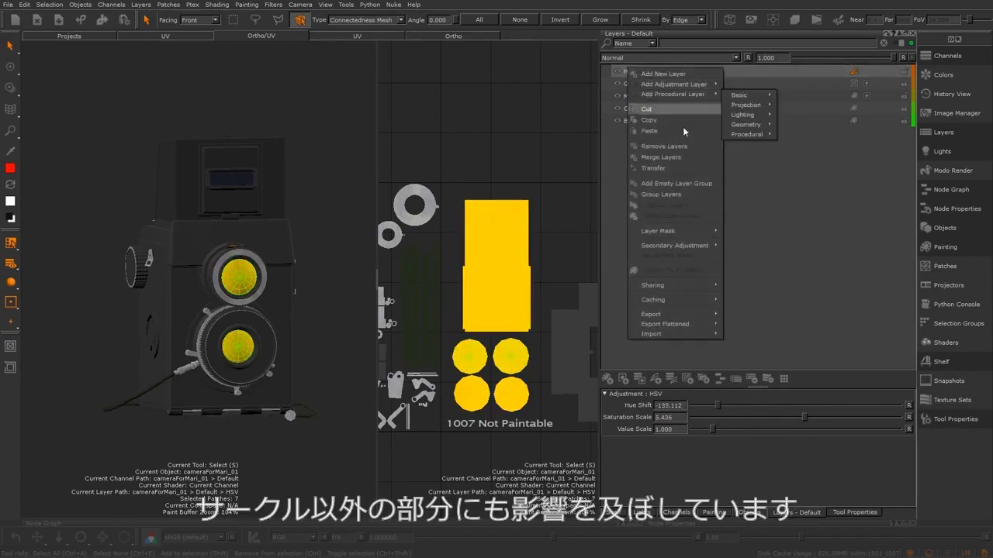
{"action": "mouse_move", "coordinate": [704, 232]}
{"action": "mouse_move", "coordinate": [764, 232]}
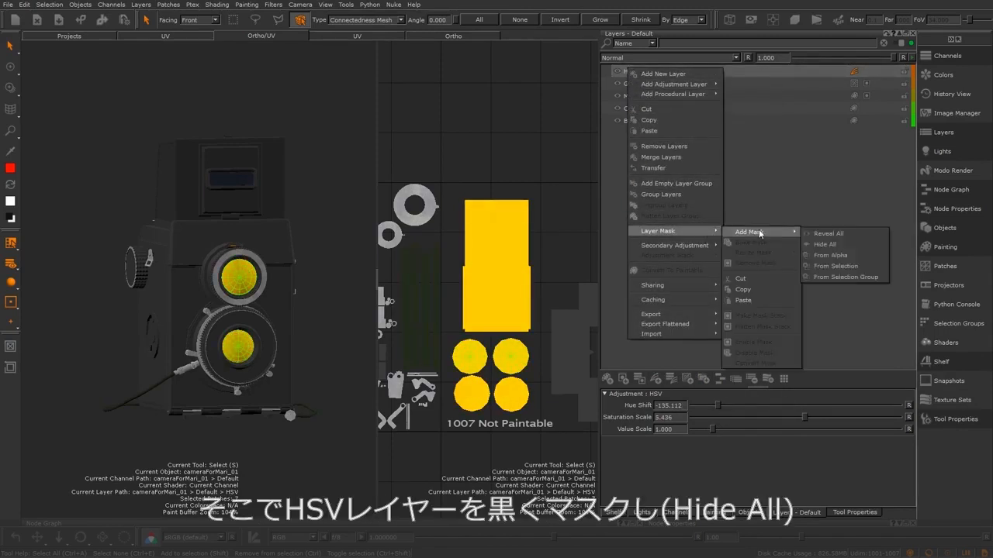
{"action": "left_click", "coordinate": [849, 244]}
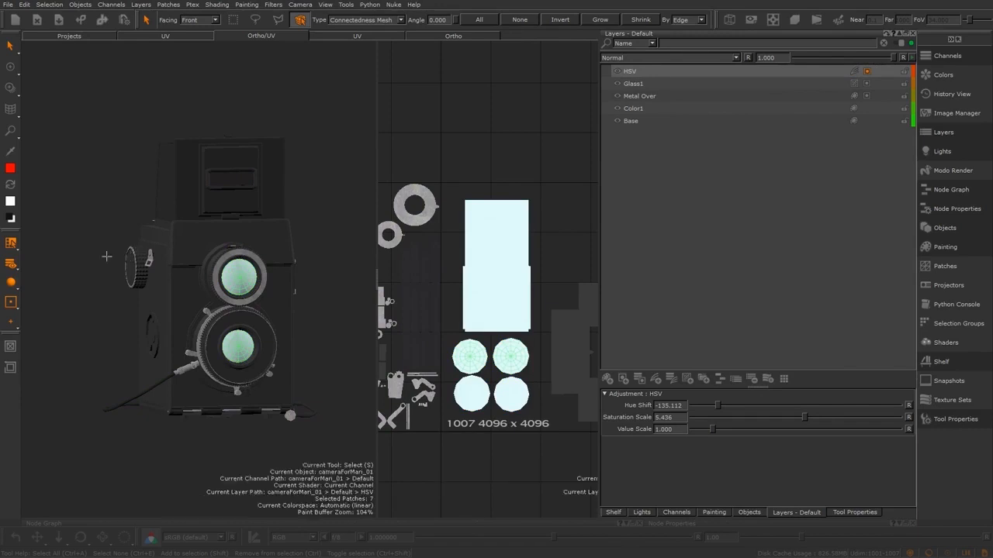
Step: Show only the Current Paint Target and paint the two upper lens circles white in the HSV layer's mask
{"action": "left_click", "coordinate": [11, 265]}
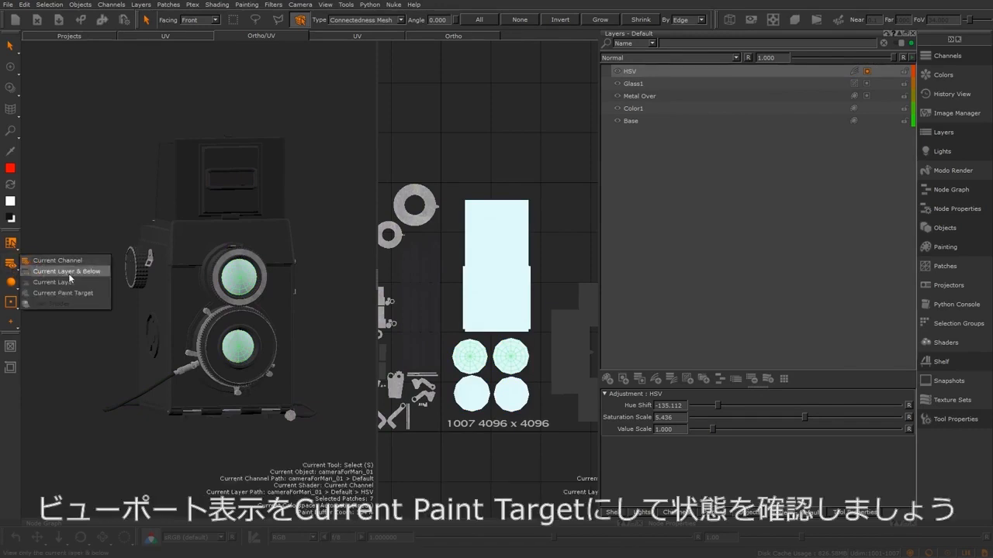
{"action": "left_click", "coordinate": [86, 296]}
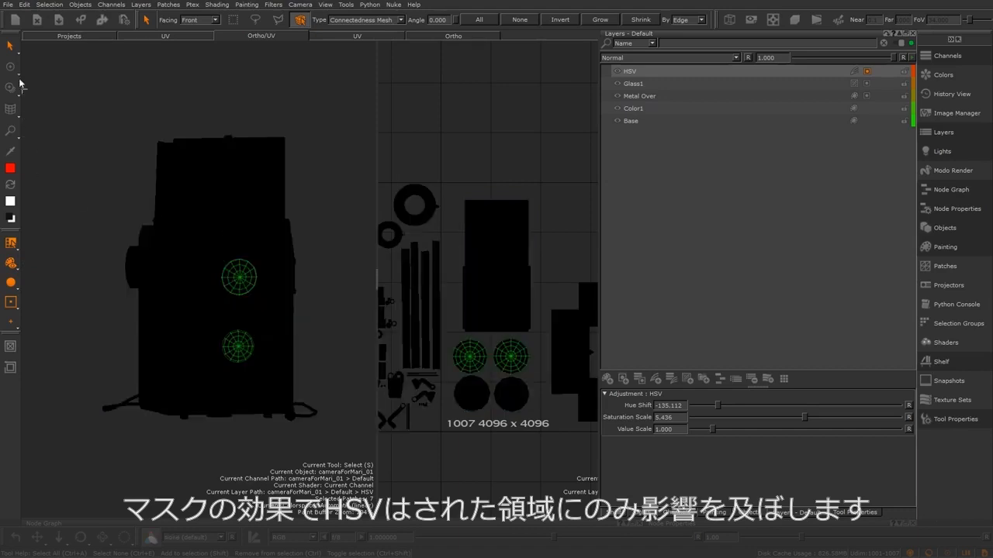
{"action": "left_click", "coordinate": [10, 66]}
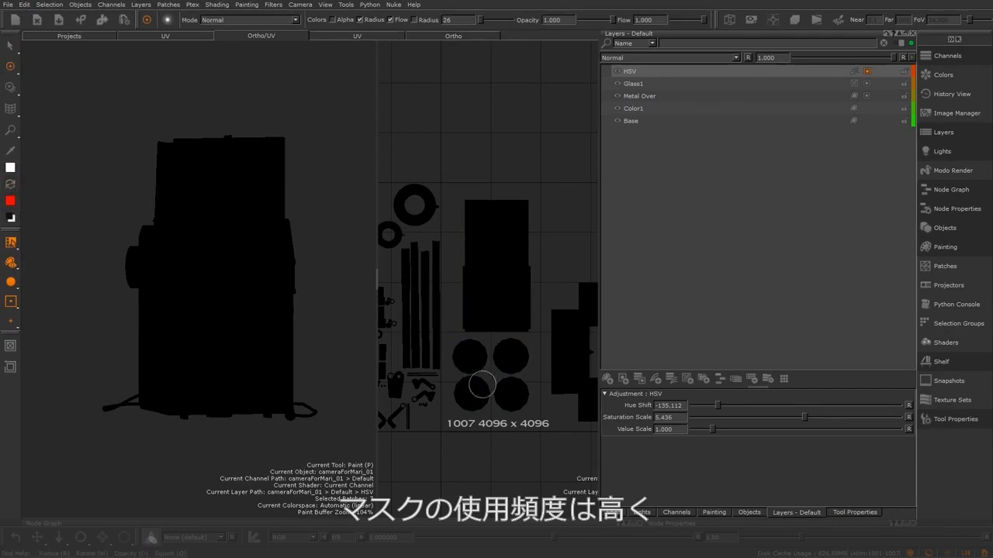
{"action": "left_click", "coordinate": [469, 356]}
{"action": "left_click", "coordinate": [511, 356]}
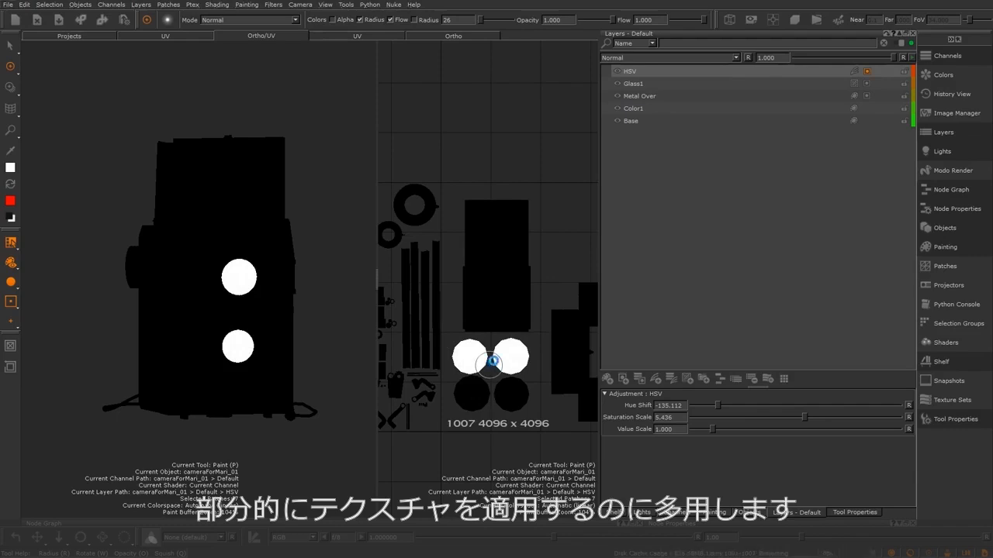
Step: With the view returned to Current Channel, set the HSV layer's Saturation Scale to about 5.237 and increase its Hue Shift
{"action": "left_click", "coordinate": [13, 265]}
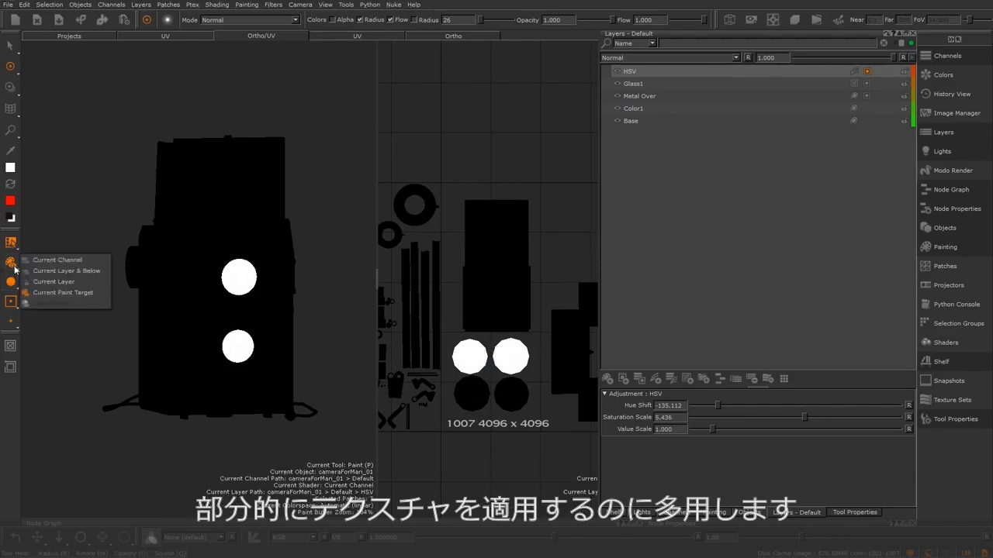
{"action": "left_click", "coordinate": [56, 262]}
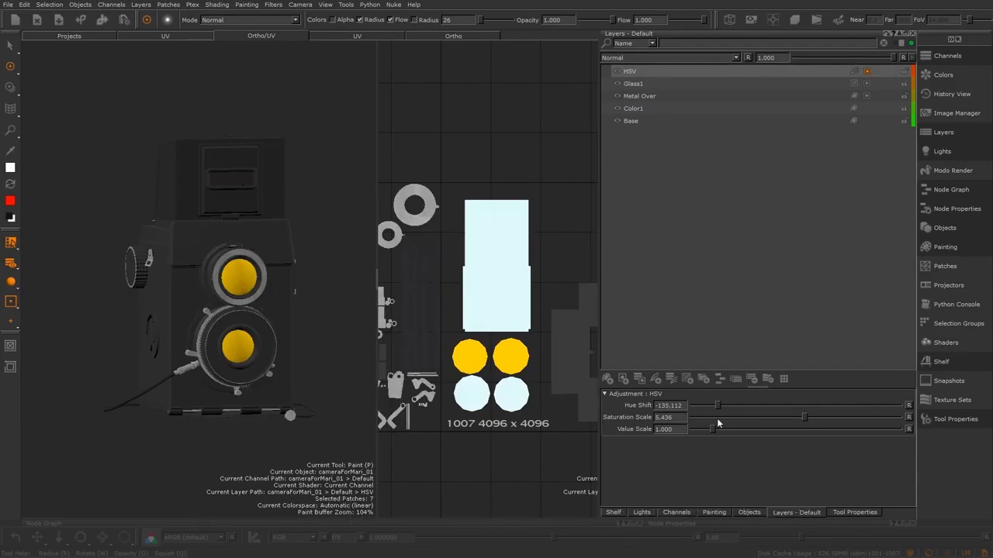
{"action": "mouse_move", "coordinate": [801, 417]}
{"action": "left_mouse_down"}
{"action": "mouse_move", "coordinate": [729, 413]}
{"action": "mouse_move", "coordinate": [903, 428]}
{"action": "mouse_move", "coordinate": [610, 409]}
{"action": "mouse_move", "coordinate": [799, 418]}
{"action": "left_mouse_up"}
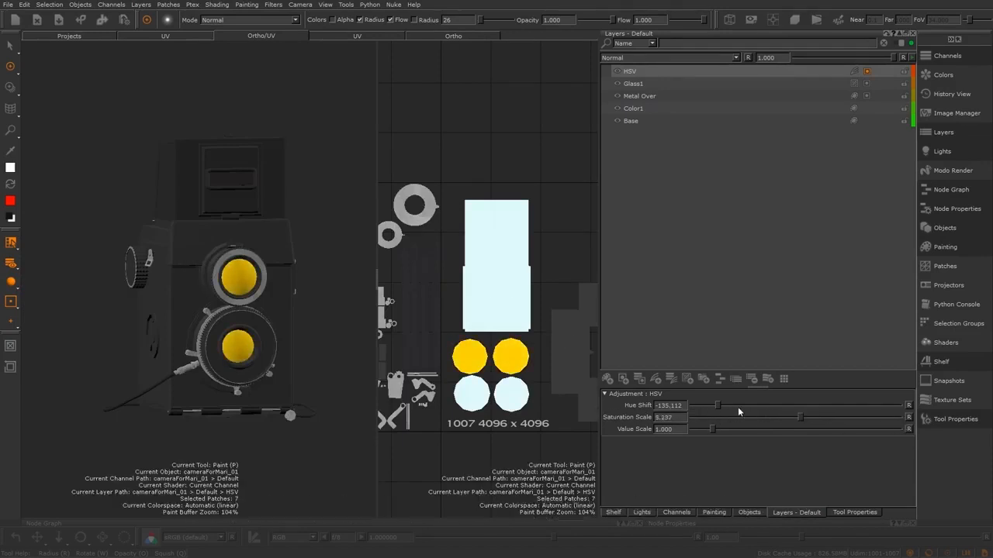
{"action": "left_click_drag", "start_coordinate": [719, 401], "coordinate": [867, 412]}
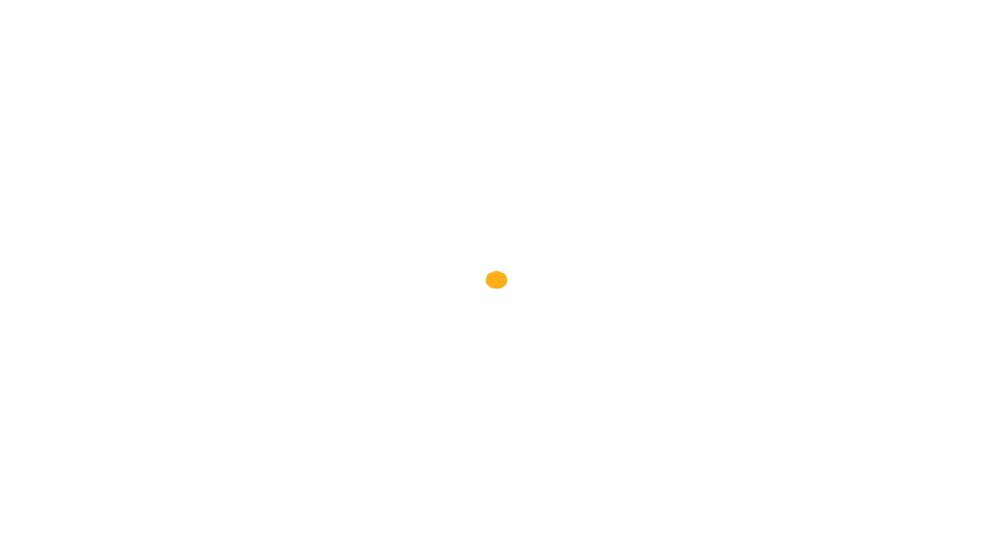